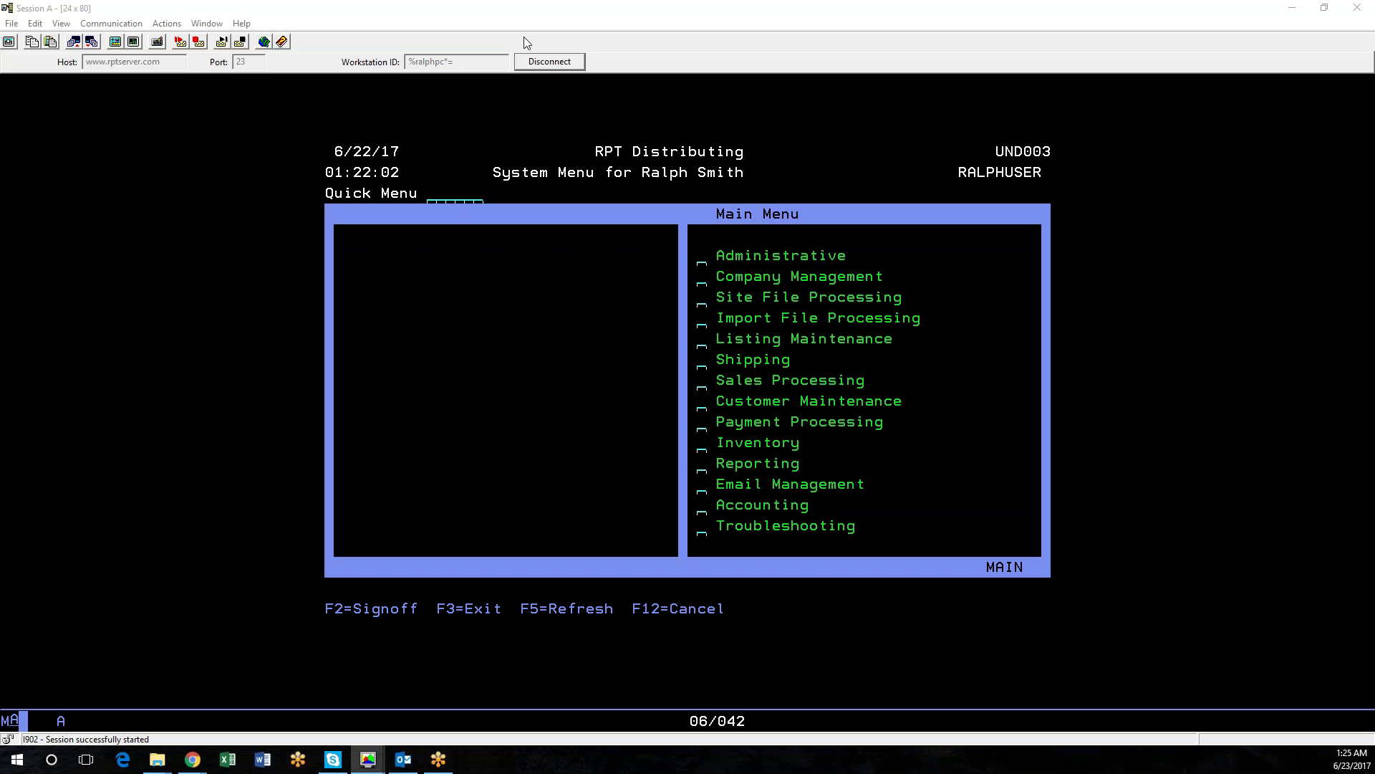
Step: Choose option 1 for Reporting, then option 1 for Queries to reach Query Utilities
left_click(589, 18)
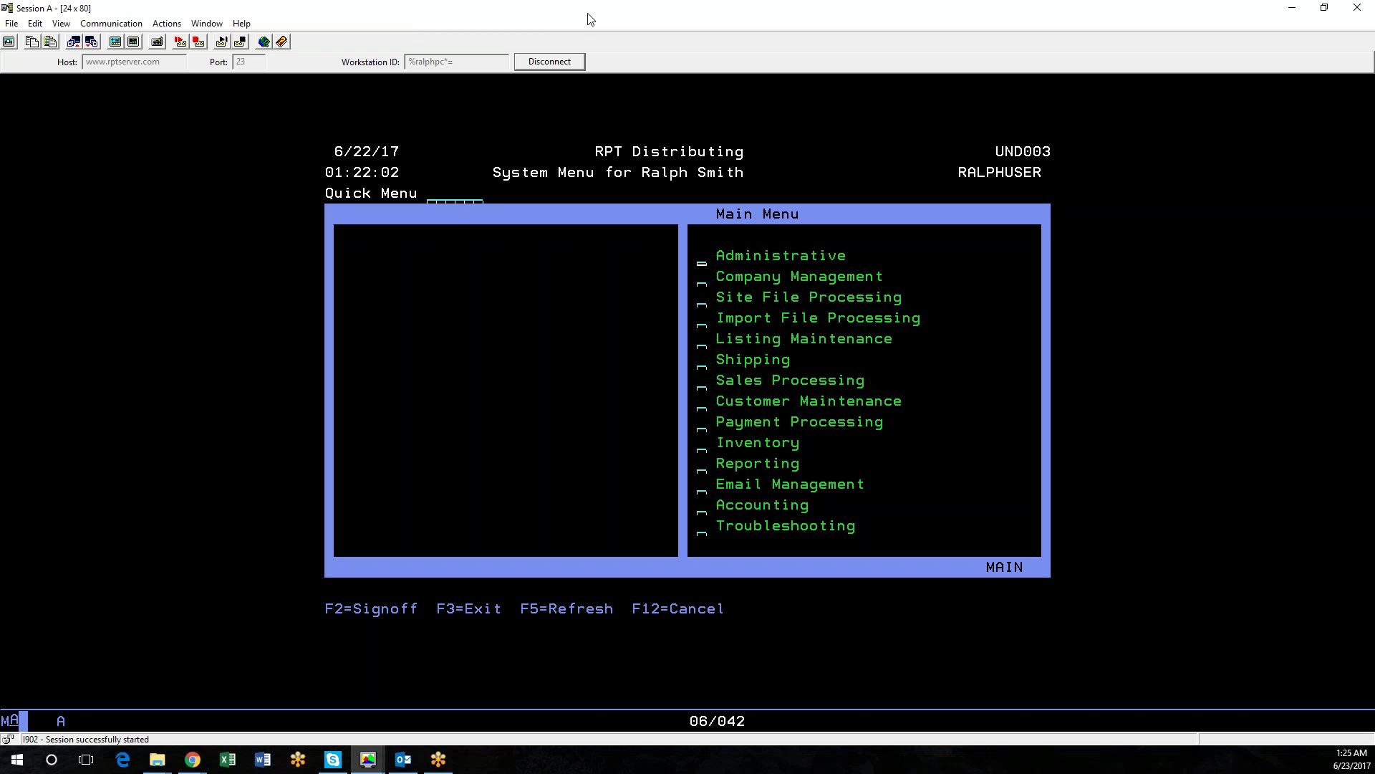
key("Down")
key("Down")
key("Down")
key("Down")
key("Down")
key("Down")
key("Down")
key("Down")
key("Down")
key("Down")
type("1")
key("Return")
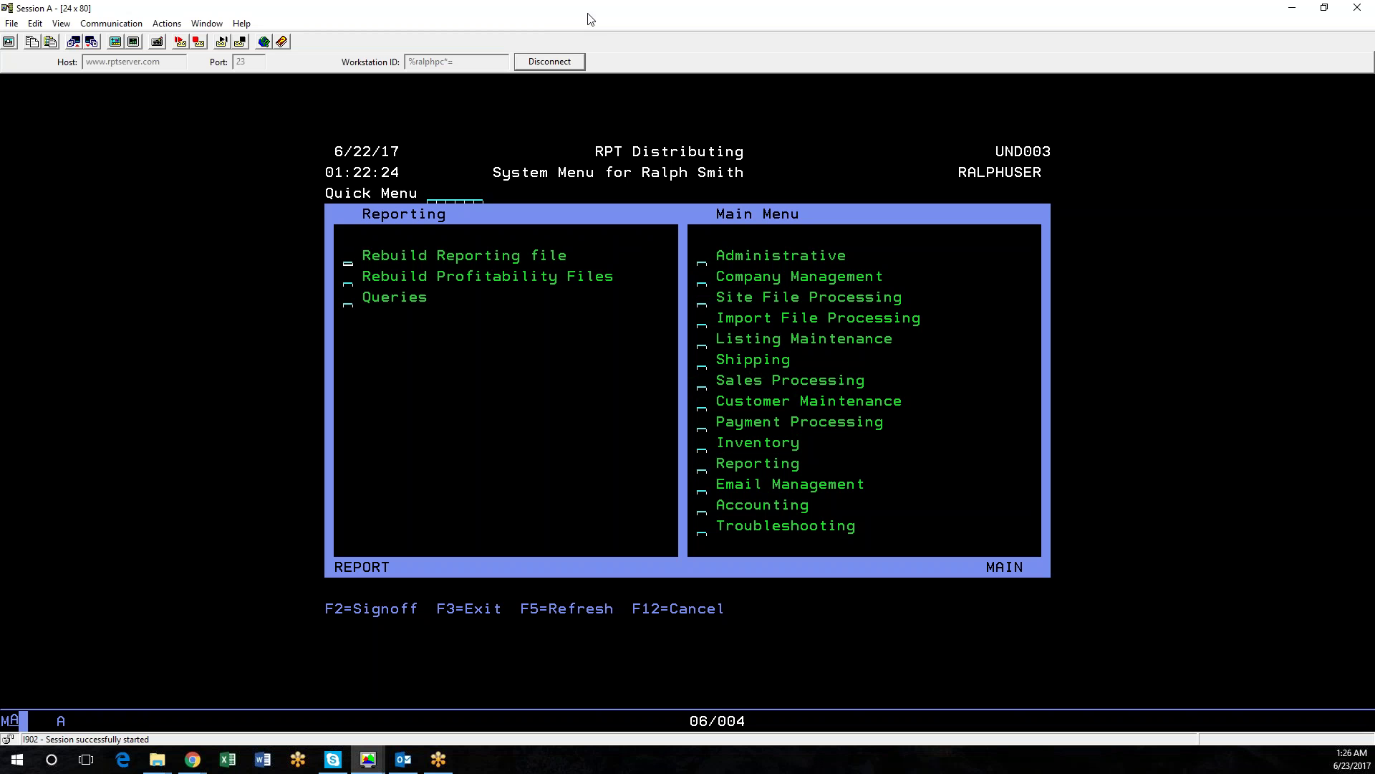
type("1")
key("Return")
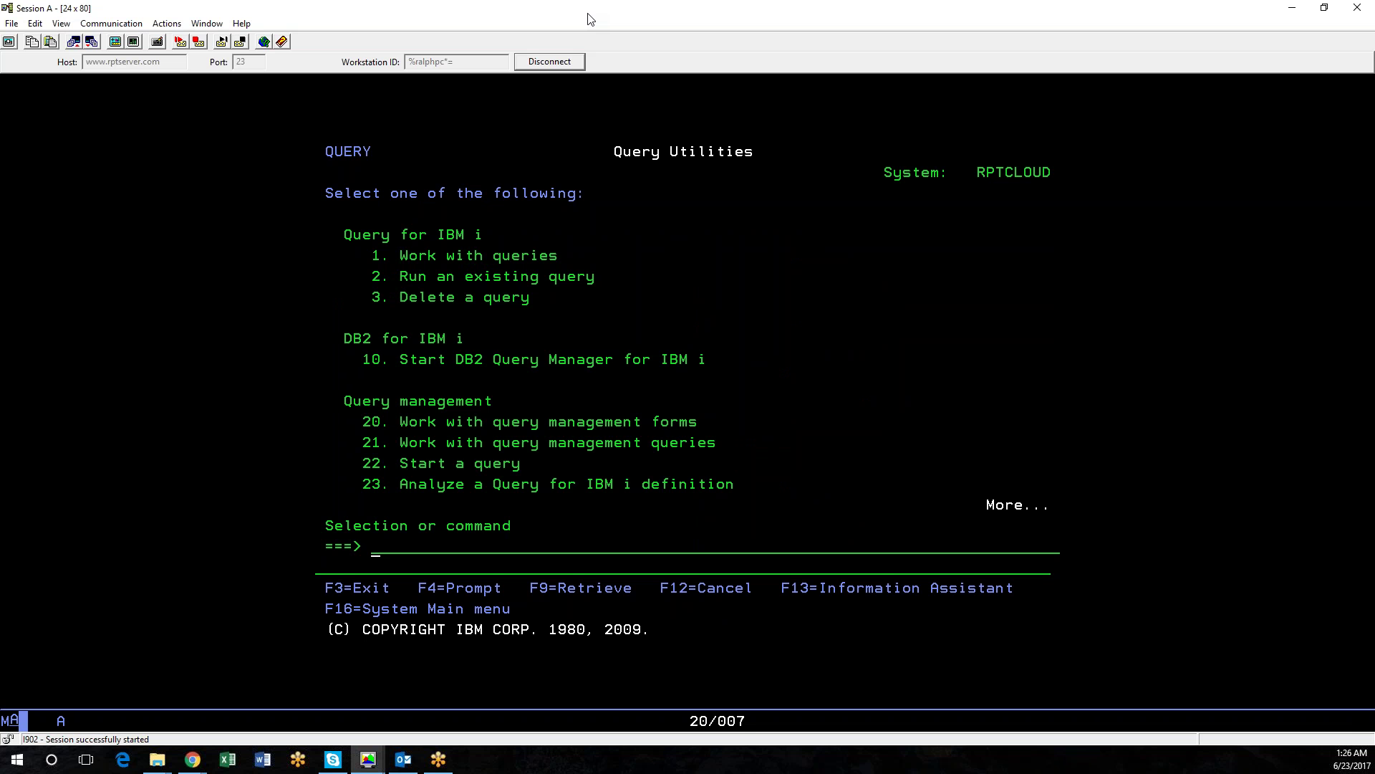
type("wr")
type("kwtr")
Step: Run WRKWTR to list all printers with their statuses
key("Return")
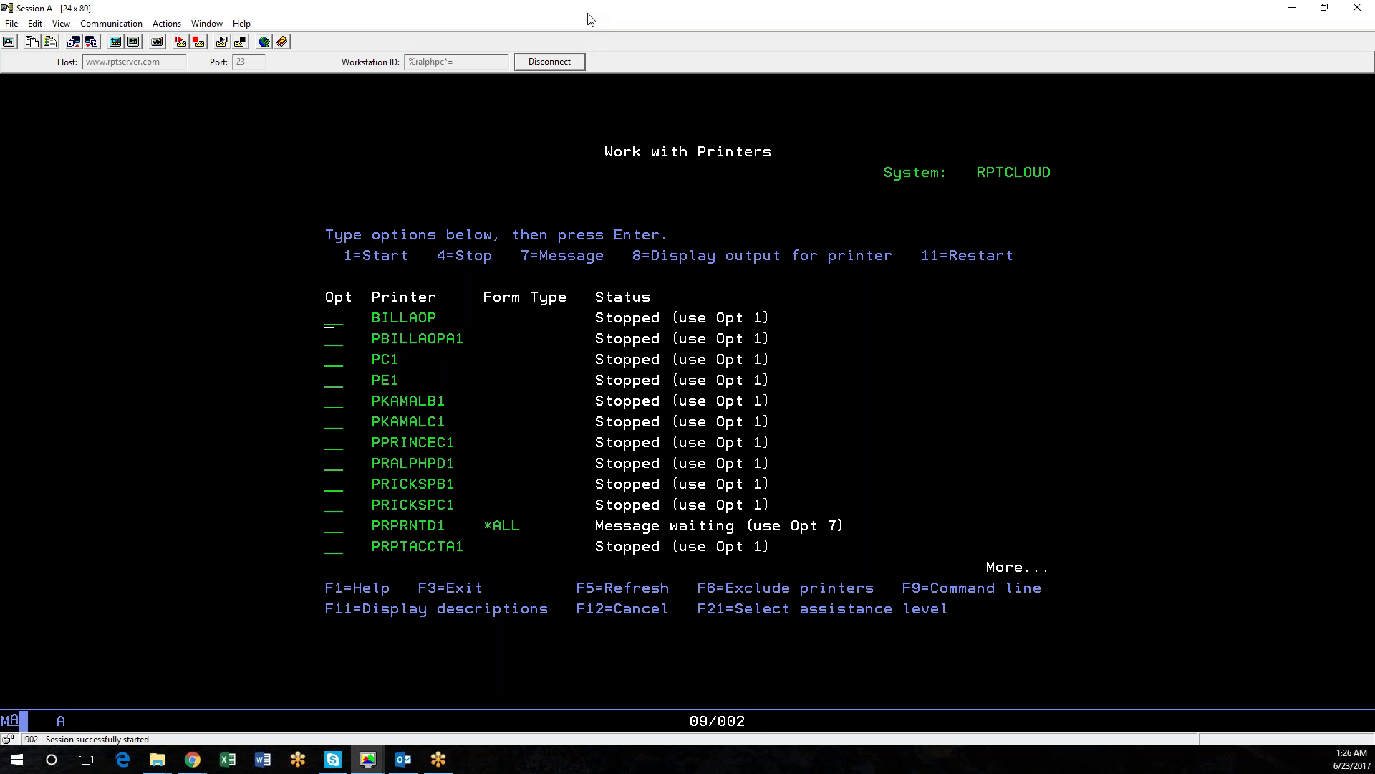
key("Page_Down")
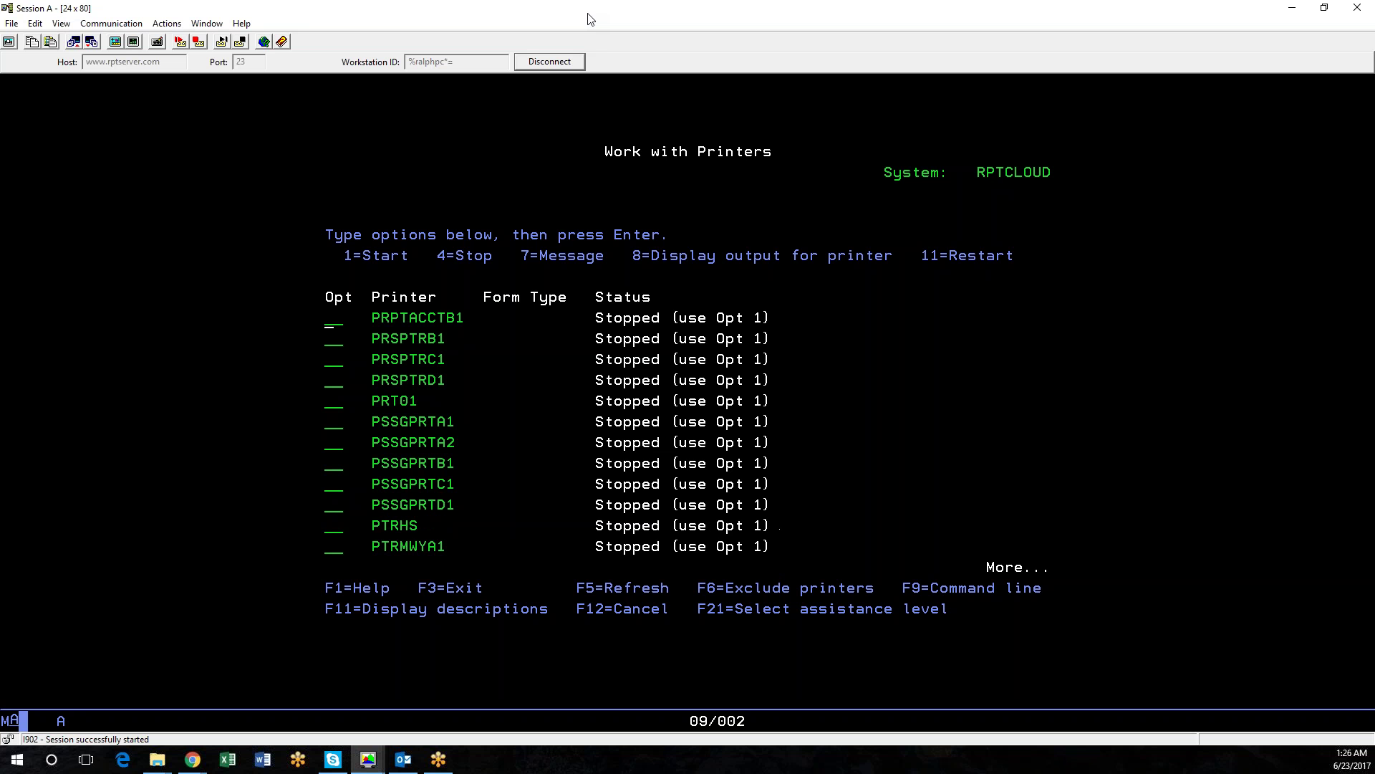
key("Page_Down")
key("Down")
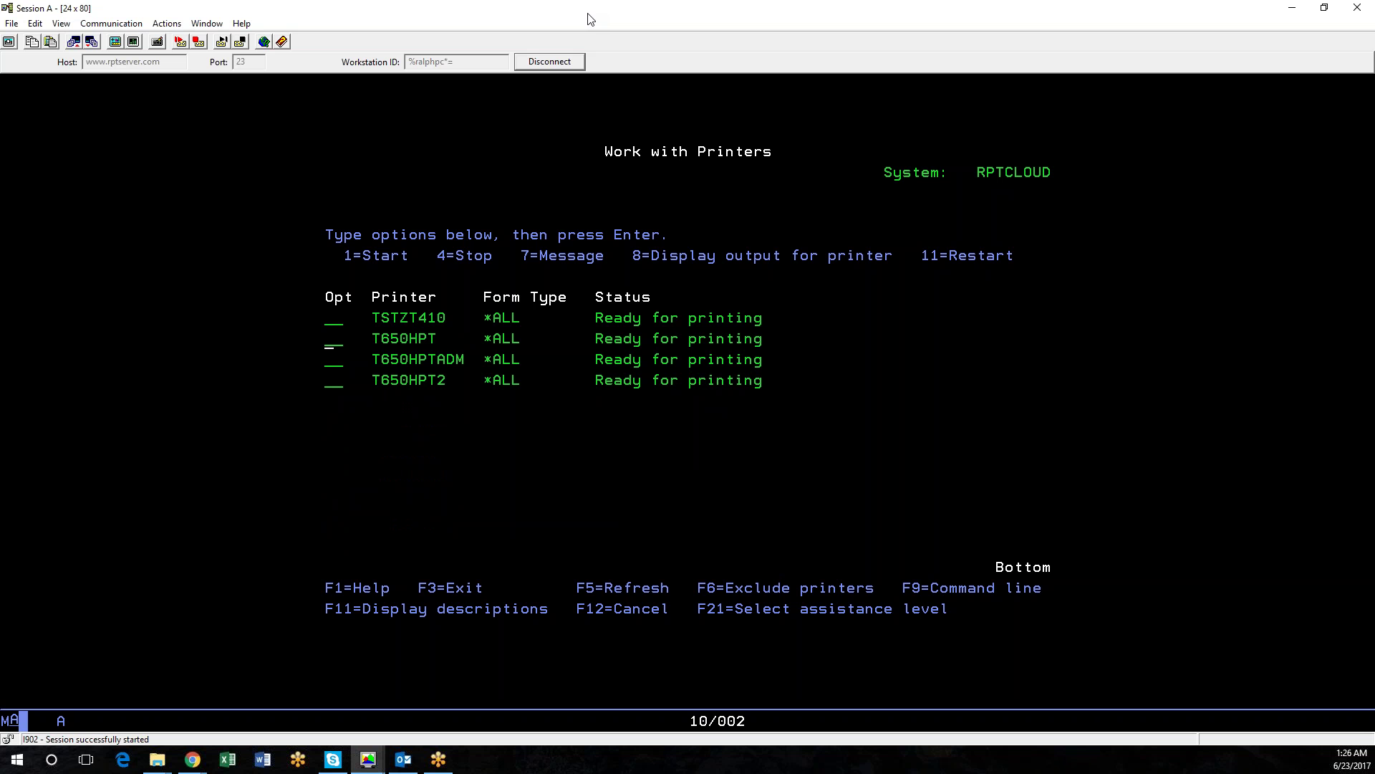
key("Right")
key("Right")
key("Right")
key("Right")
key("Right")
mouse_move(371, 328)
left_mouse_down()
mouse_move(400, 350)
mouse_move(437, 340)
left_mouse_up()
left_click(328, 341)
key("Left")
key("Left")
key("Left")
key("Left")
key("Left")
key("Page_Up")
key("Page_Up")
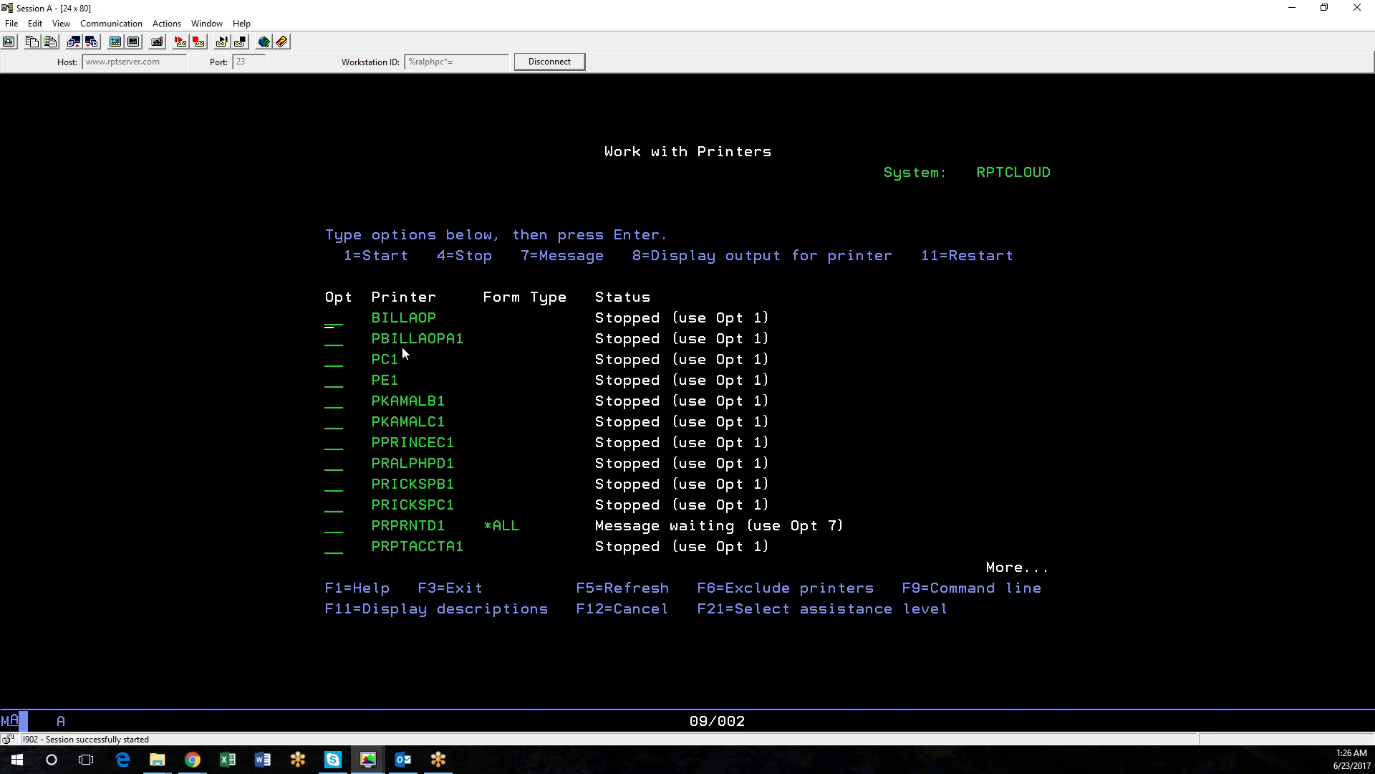
key("Down")
key("Down")
key("Down")
key("Down")
key("Down")
key("Down")
key("Down")
key("Down")
key("Down")
key("Down")
key("Right")
key("Right")
key("Right")
key("Right")
key("Right")
key("Right")
key("Right")
key("Right")
key("Right")
key("Right")
key("Right")
key("Right")
key("Right")
key("Right")
key("Right")
key("Right")
key("Right")
key("Left")
key("Left")
key("Left")
key("Left")
key("Left")
key("Left")
key("Left")
key("Left")
key("Left")
key("Left")
key("Left")
type("7")
Step: Display PRPRNTD1's waiting message CPA5243 with option 7, then return to the printer list
key("Return")
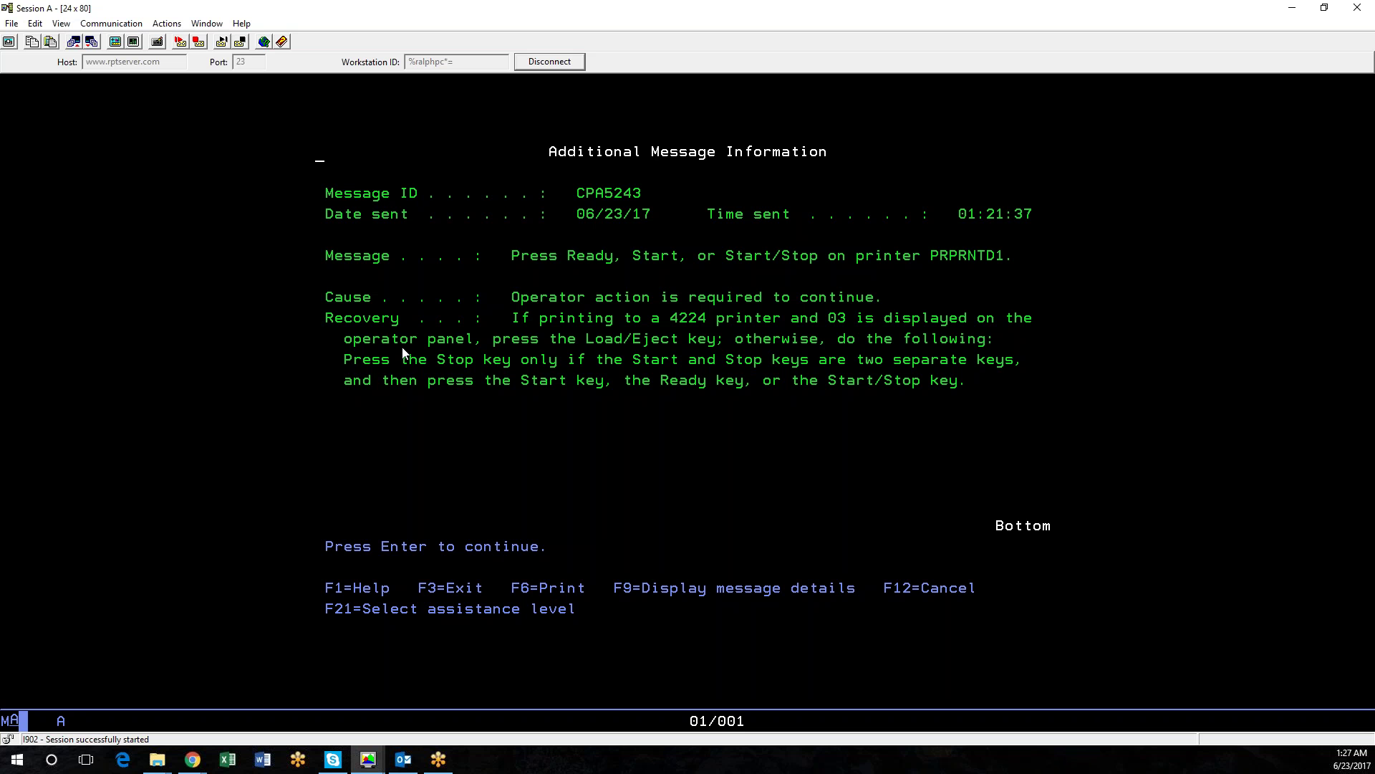
key("Return")
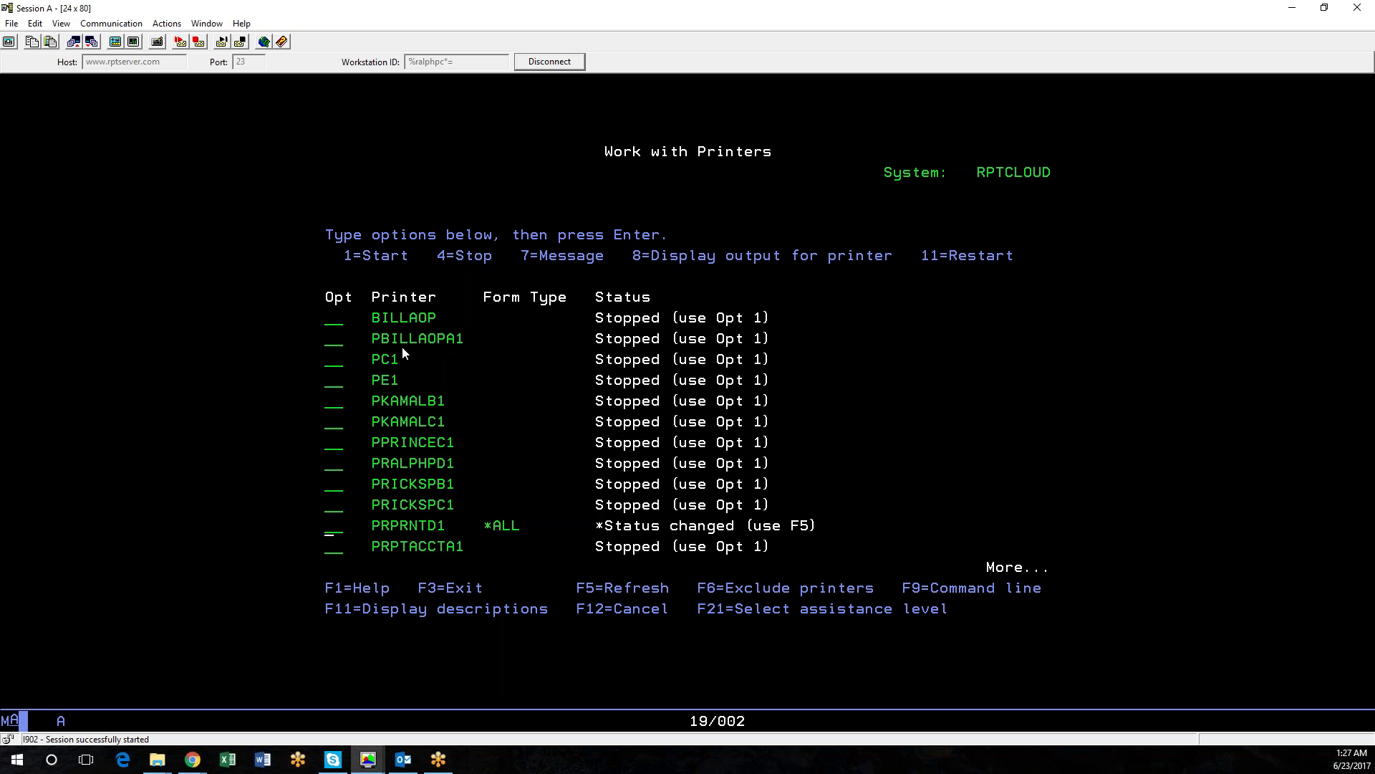
Step: Rerun WRKWTR, stop printer T650HPT and refresh the printer statuses
key("F3")
type("w")
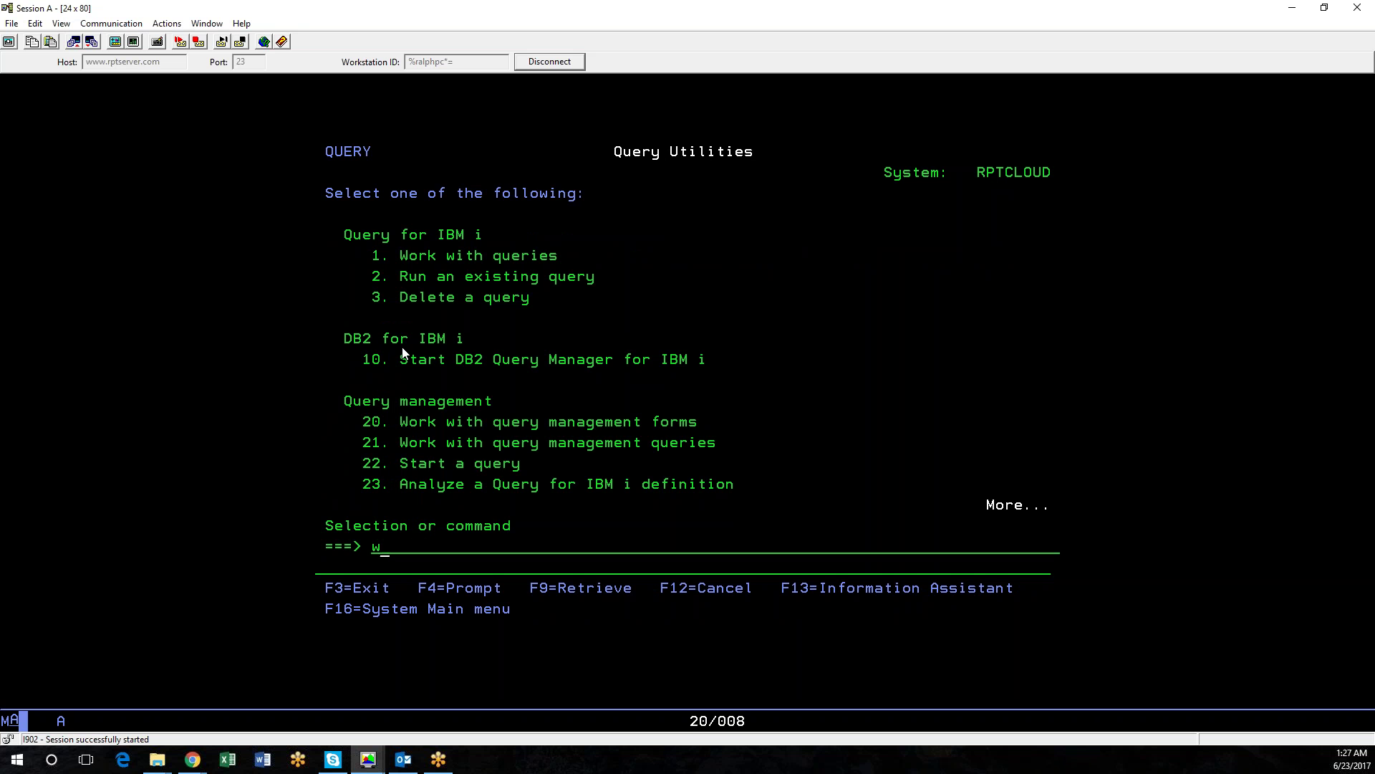
type("rkwtr")
key("Return")
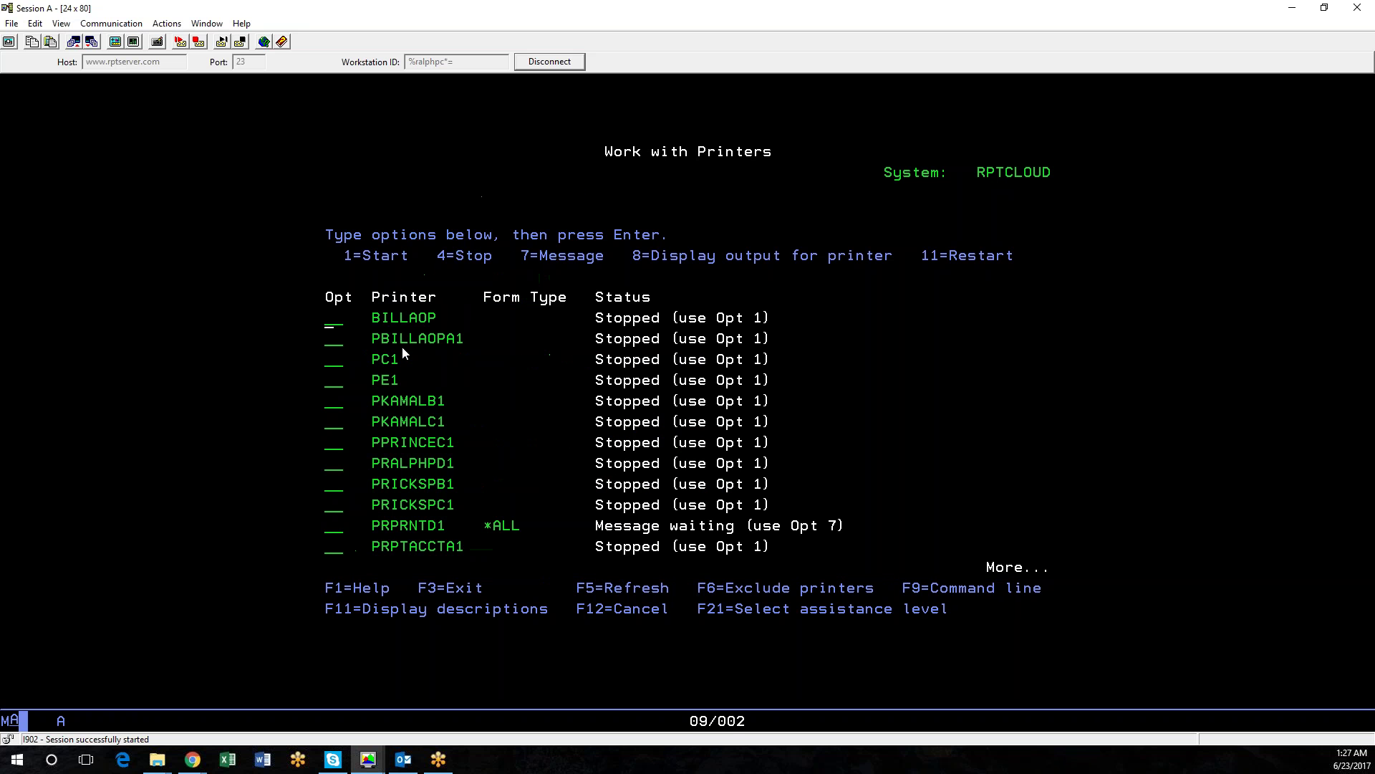
key("Page_Down")
key("Page_Down")
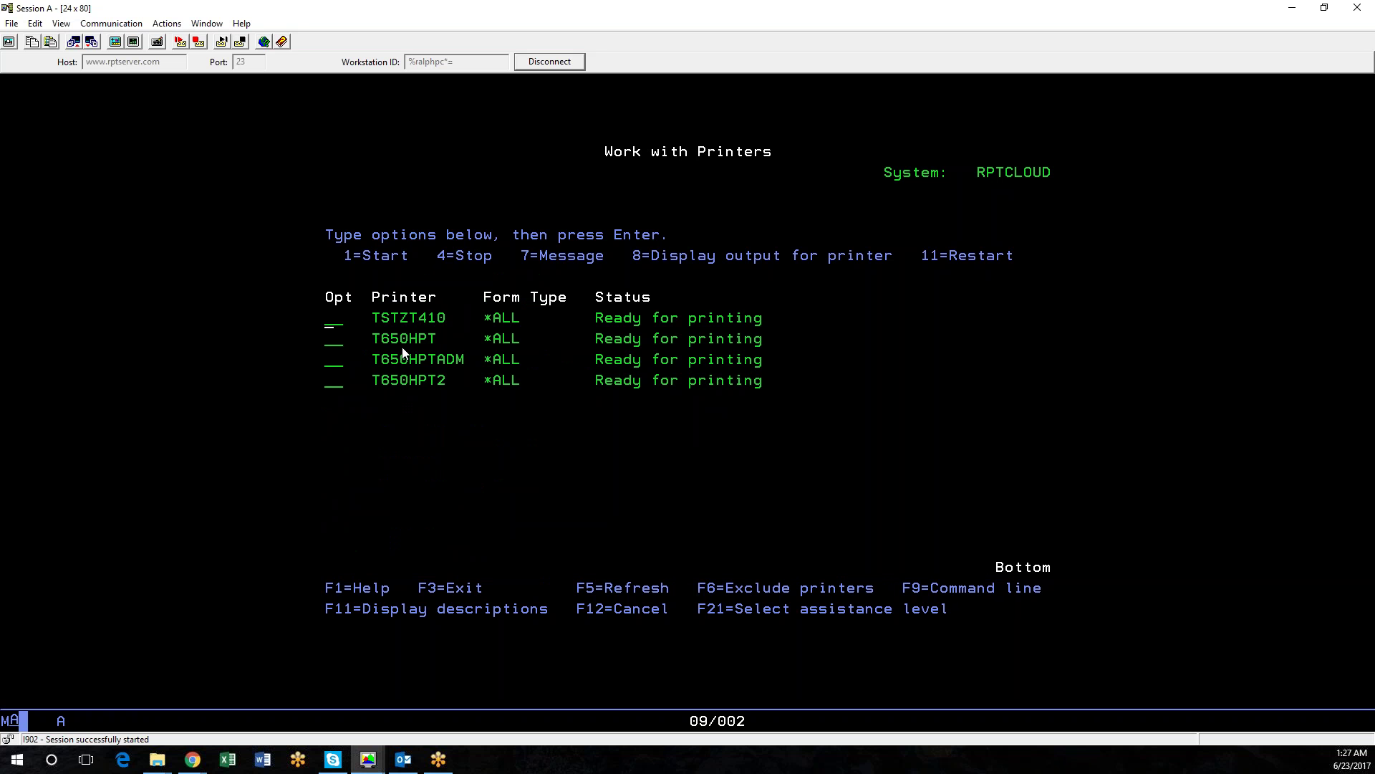
key("Down")
type("4")
key("Return")
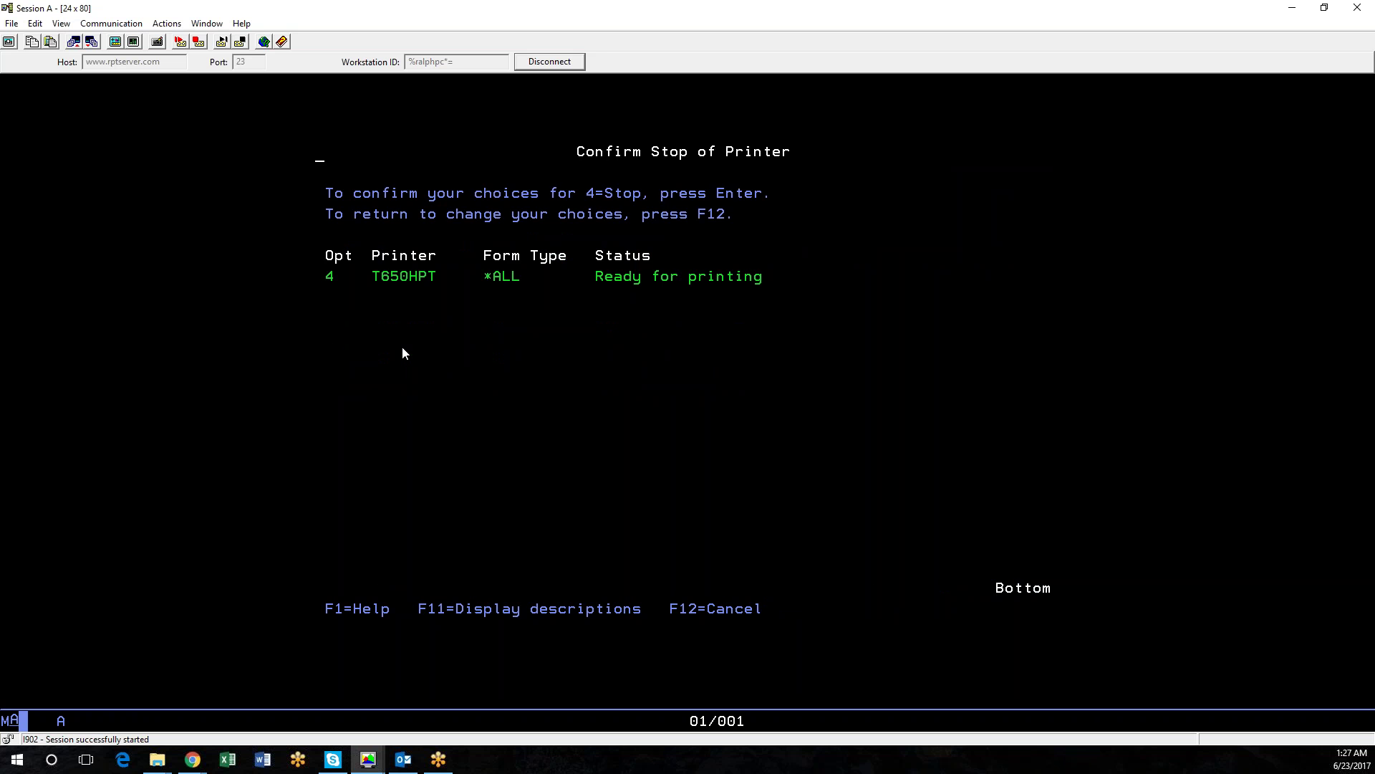
key("Return")
key("F5")
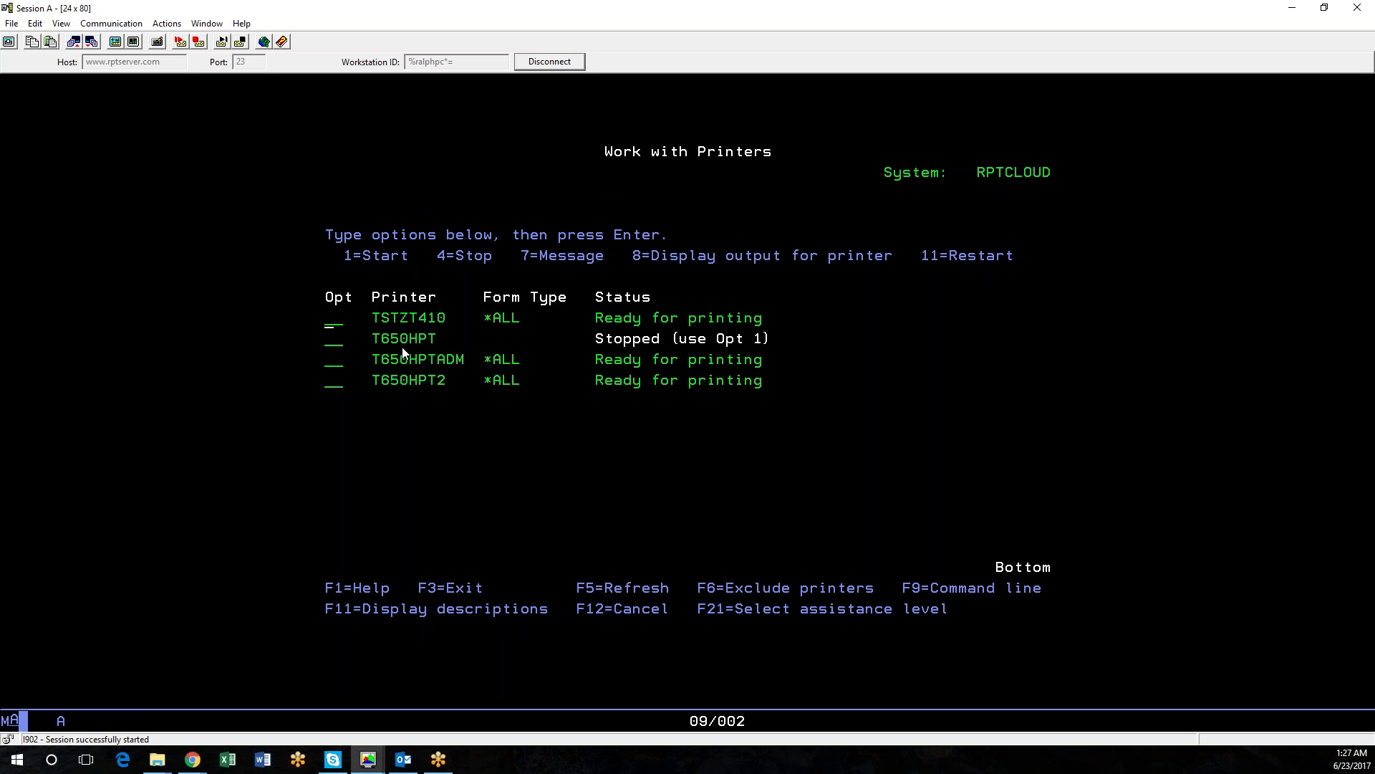
Step: Start T650HPT for form type *ALL and refresh until it shows Ready
key("Down")
type("1")
key("Return")
key("Return")
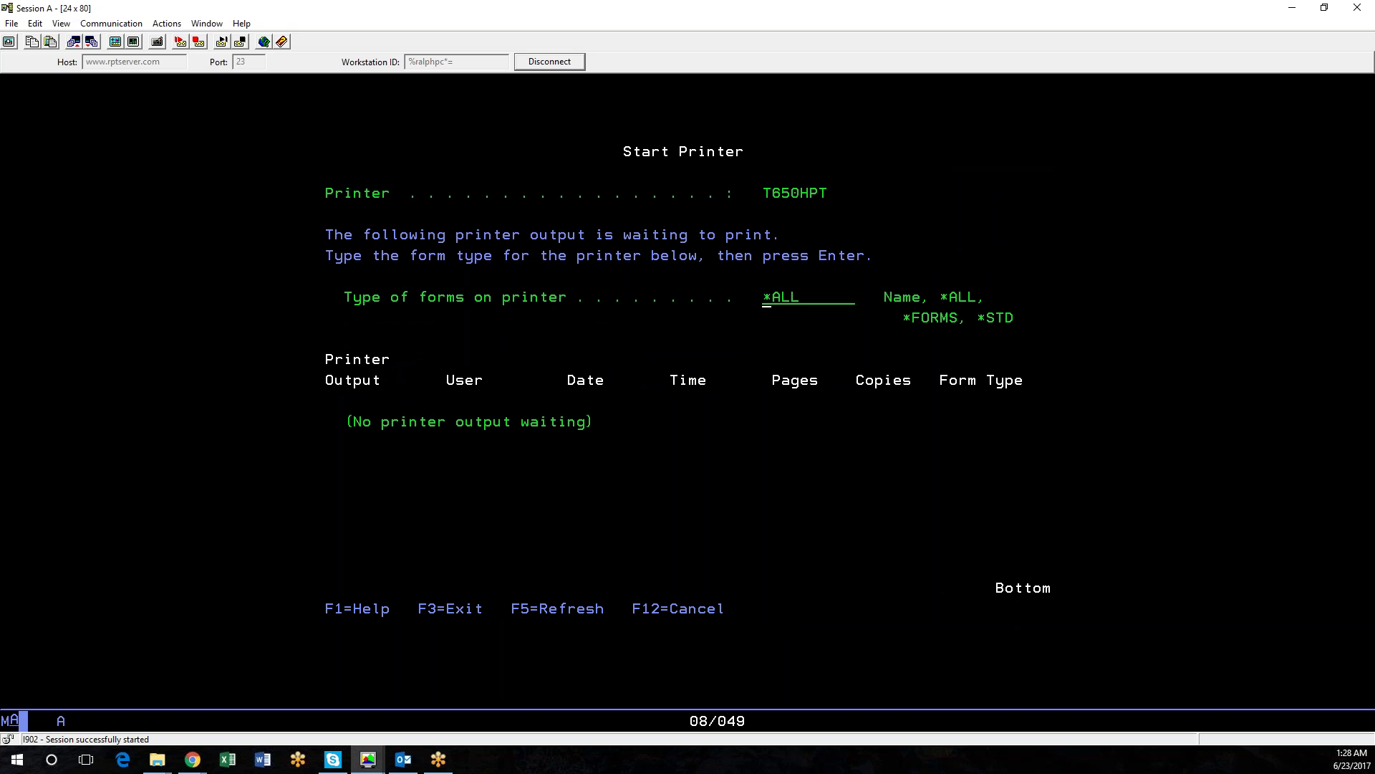
key("Return")
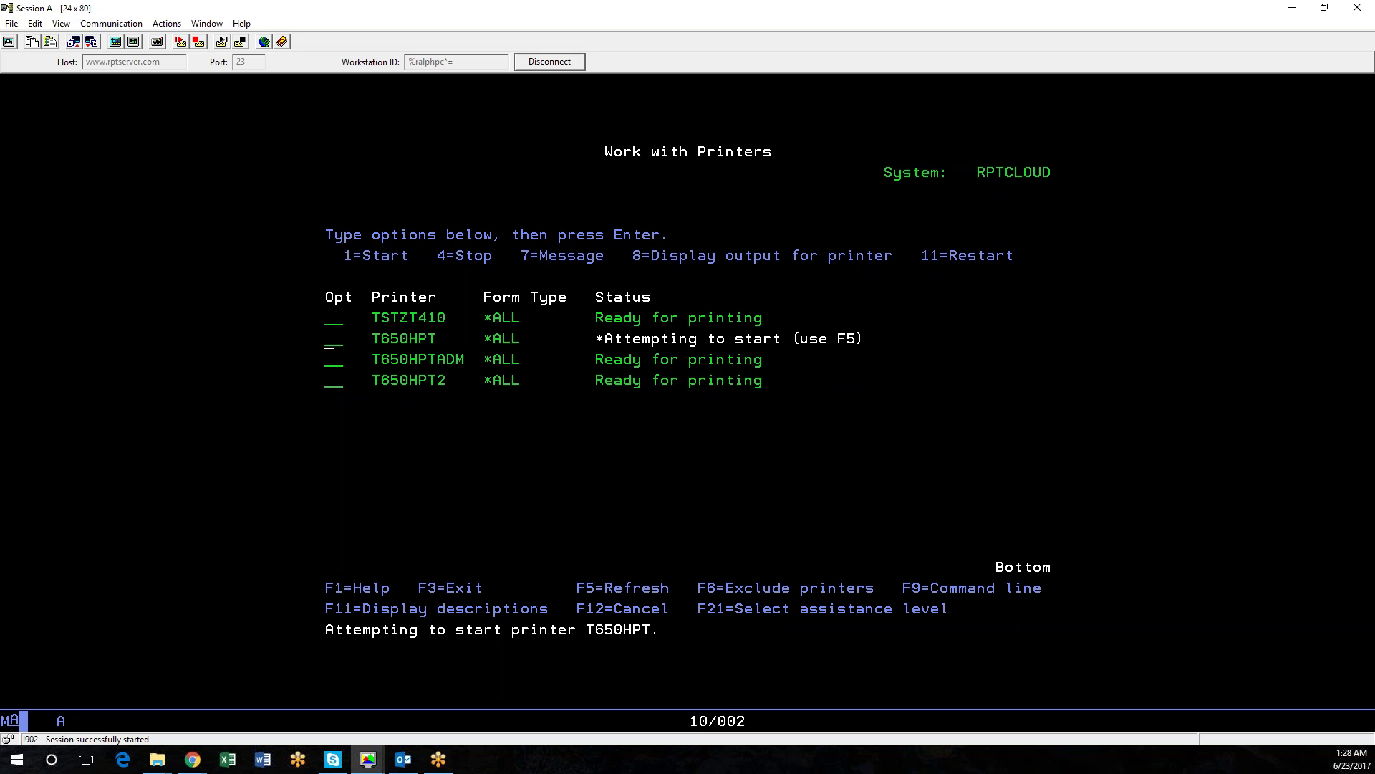
key("F5")
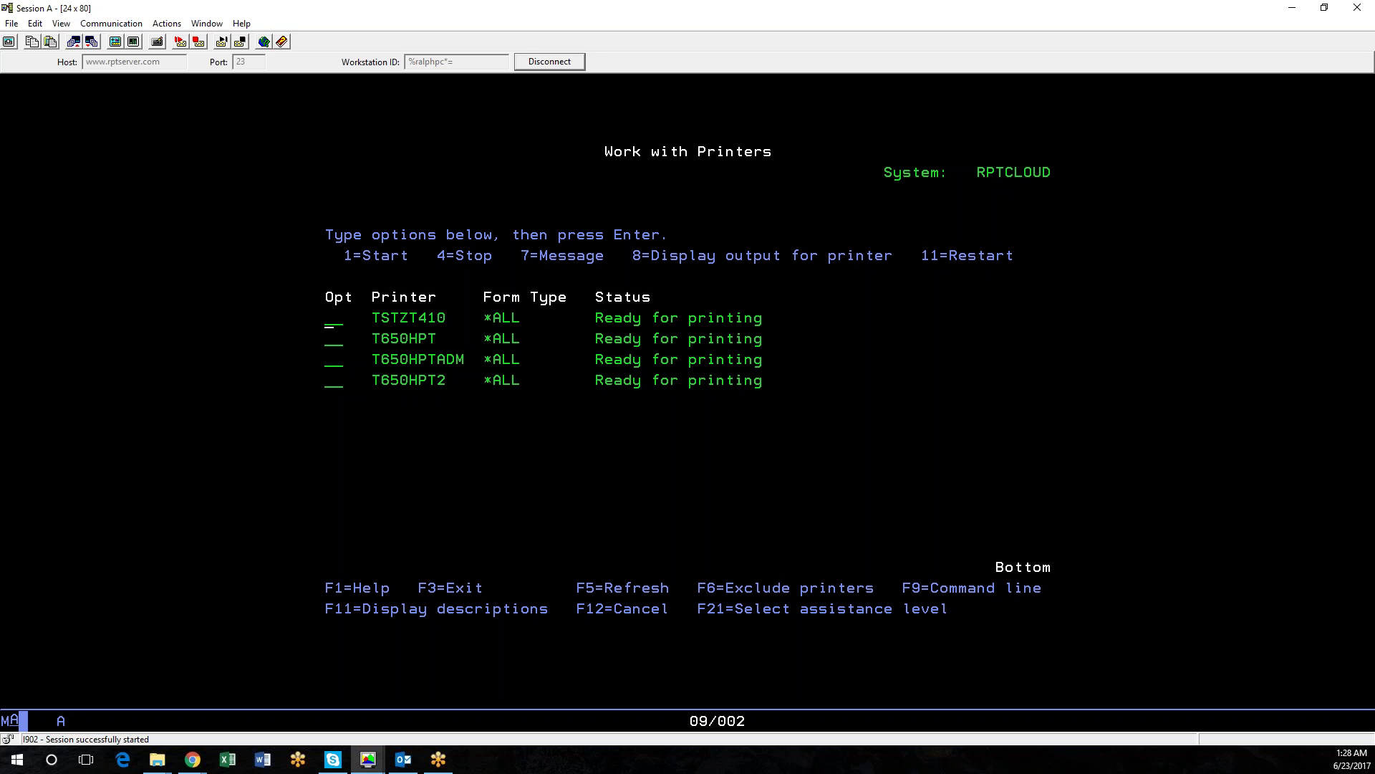
Step: Run WRKOUTQ, view T650HPT's saved spooled files with option 5, then back out
key("F3")
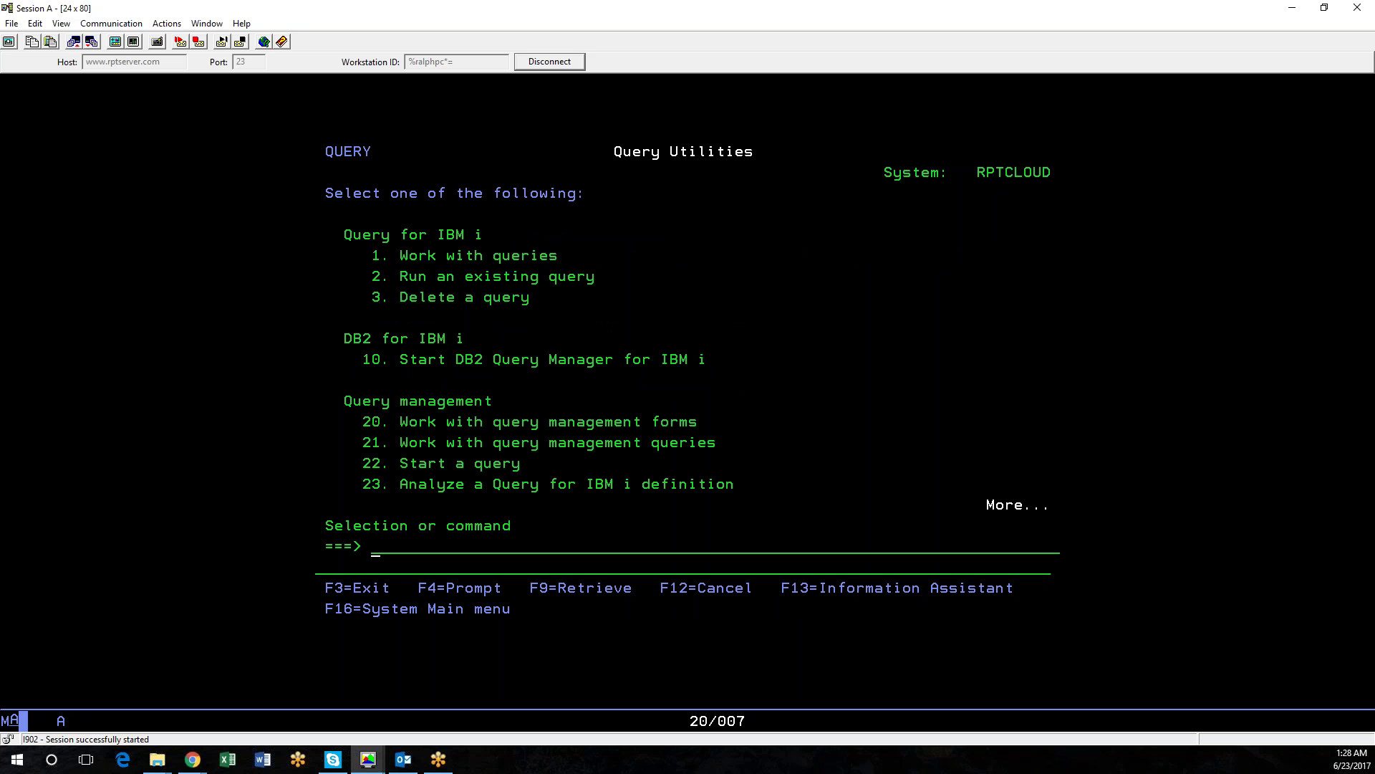
type("wrk")
type("outq")
key("Return")
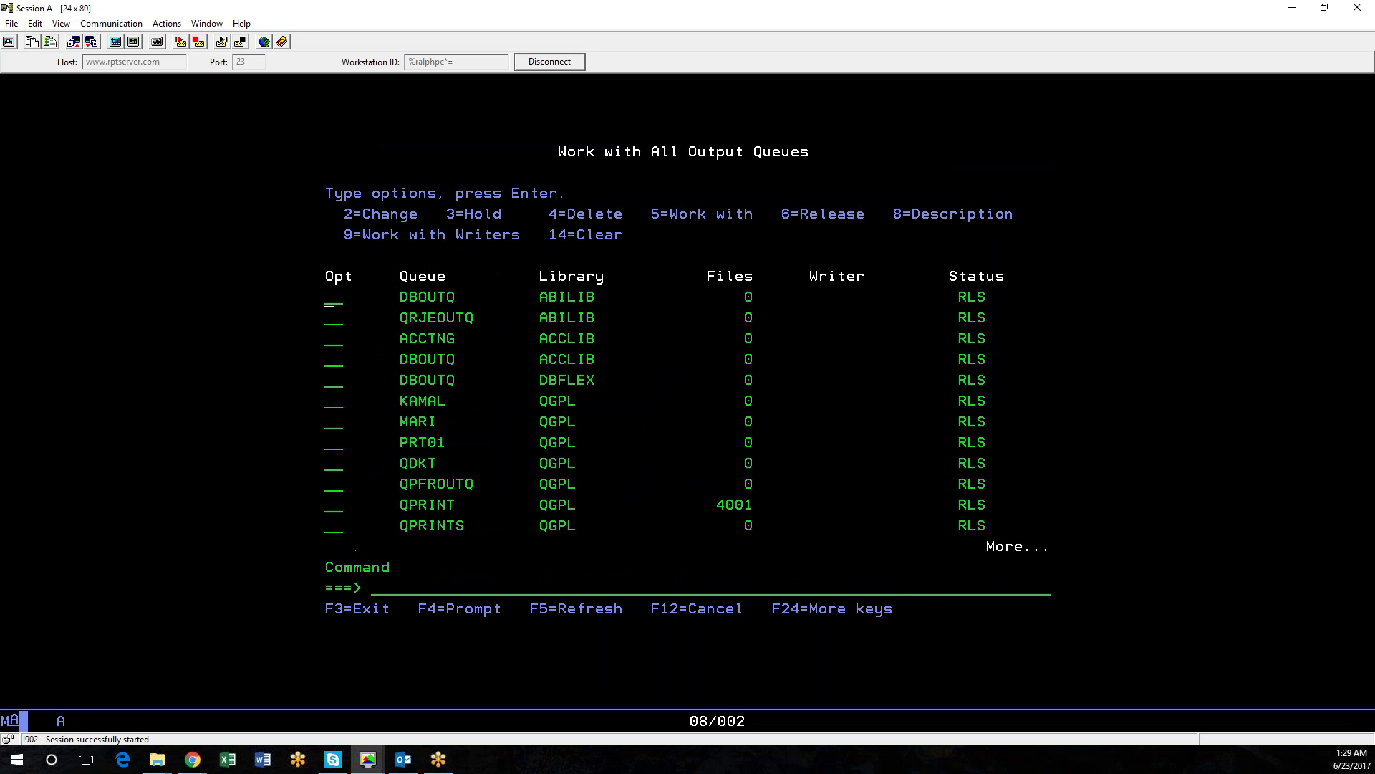
key("Page_Down")
key("Page_Down")
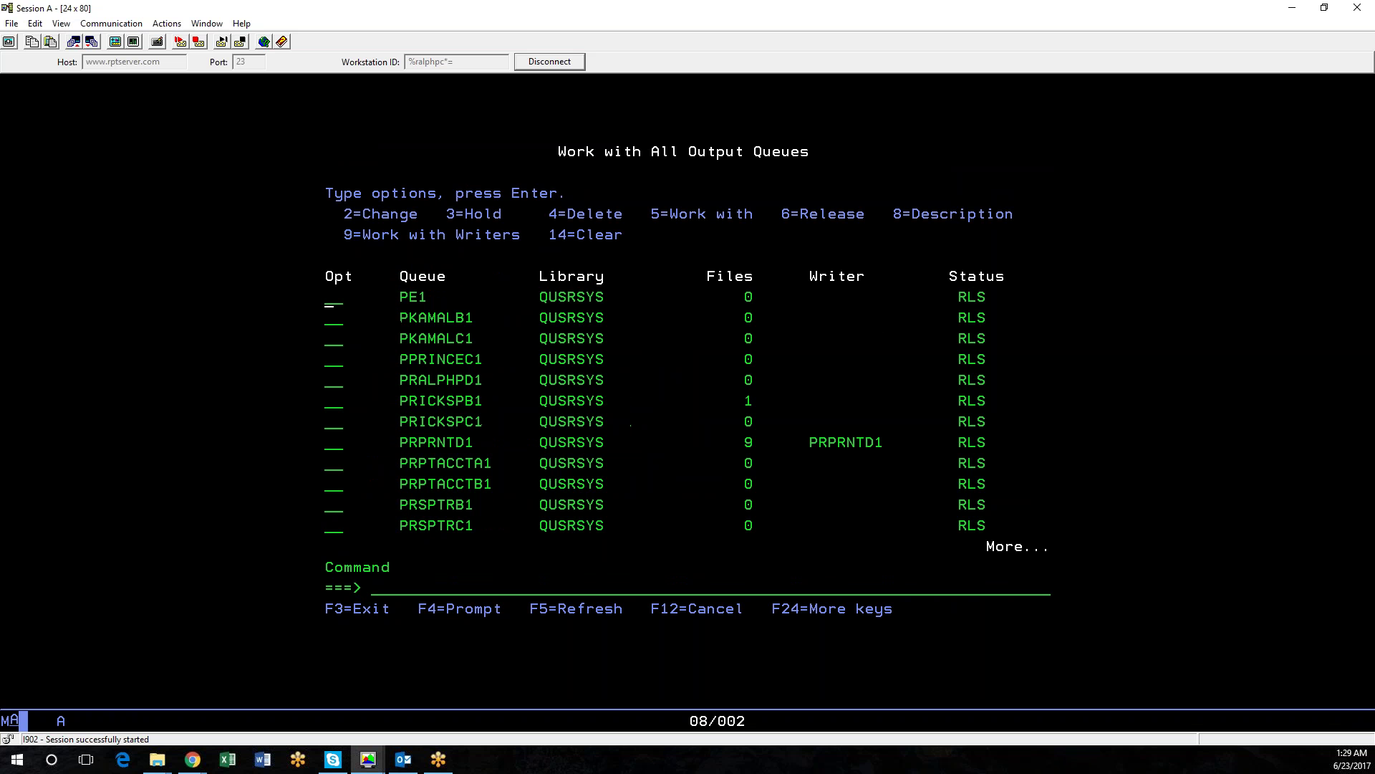
key("Page_Down")
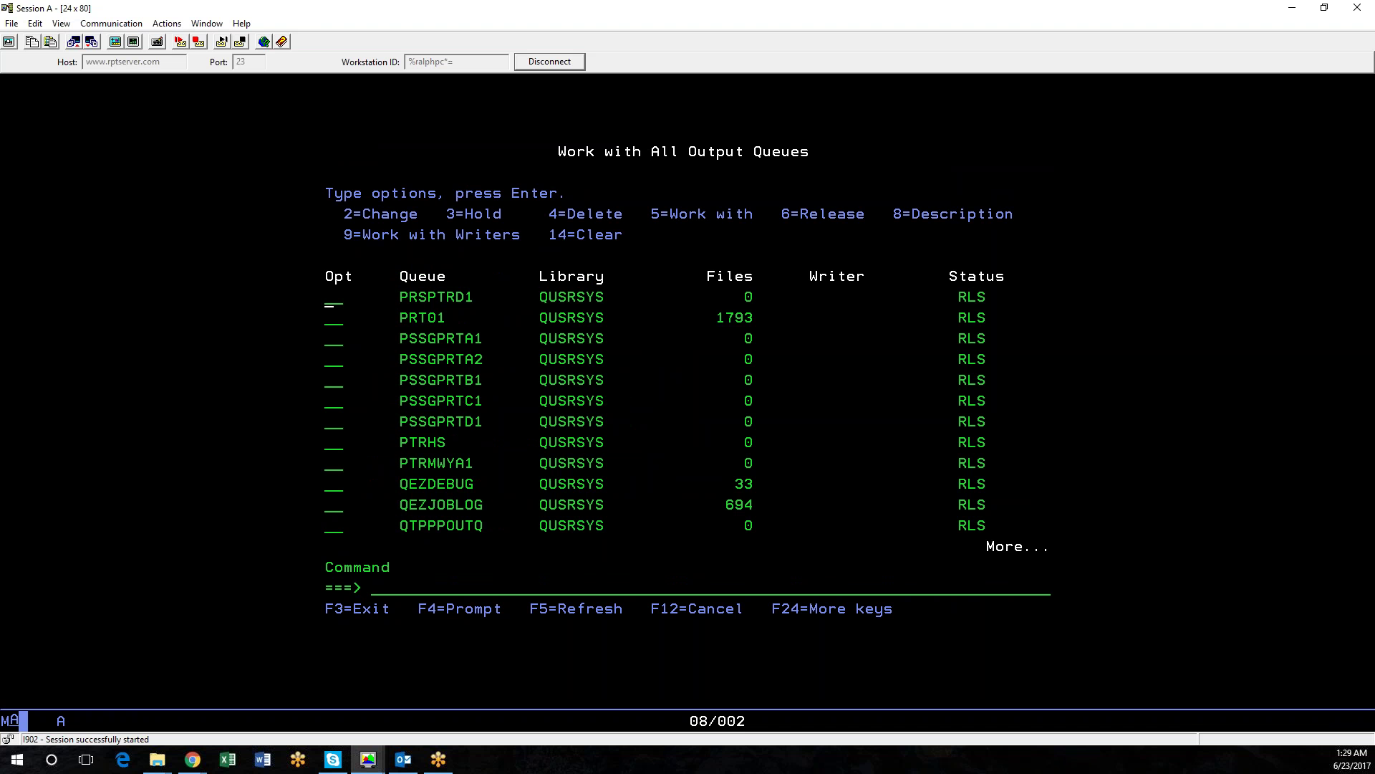
key("Page_Down")
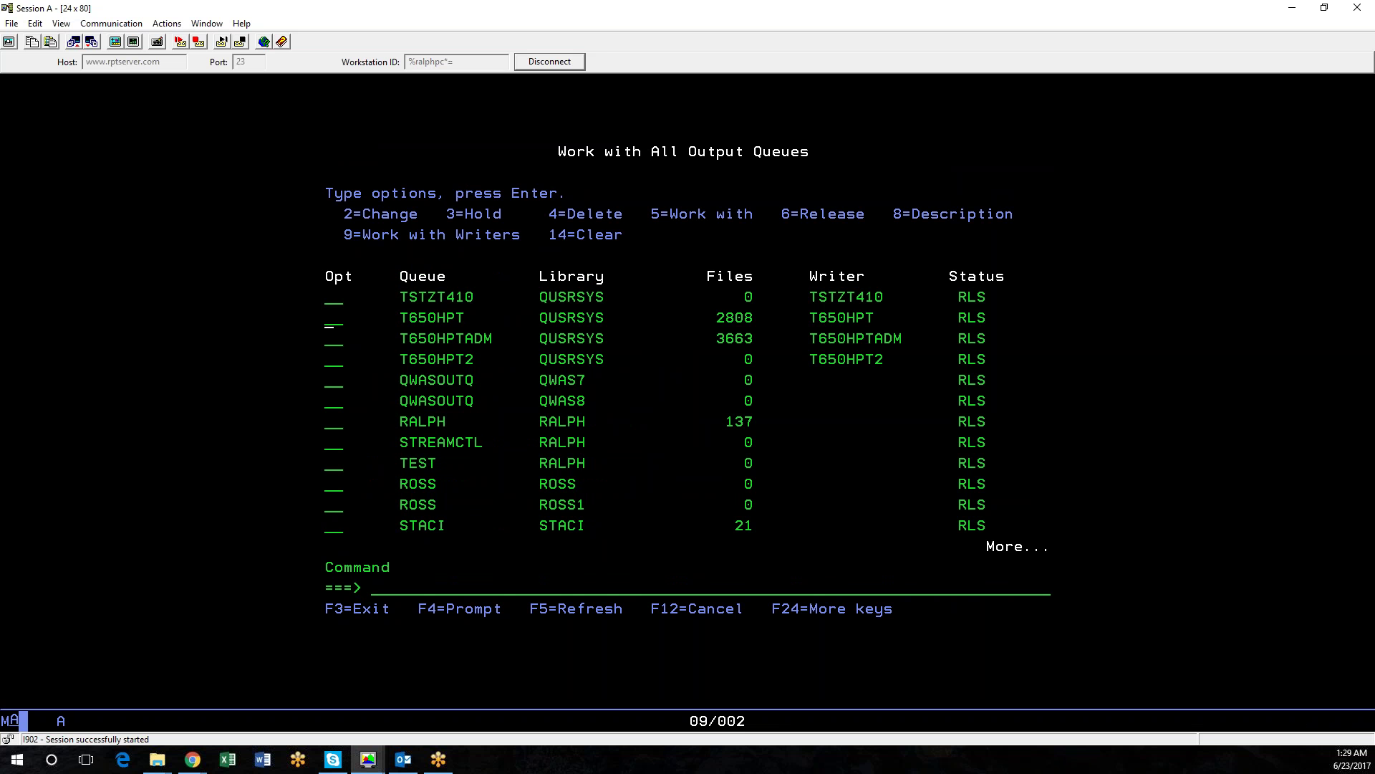
type("5")
key("Return")
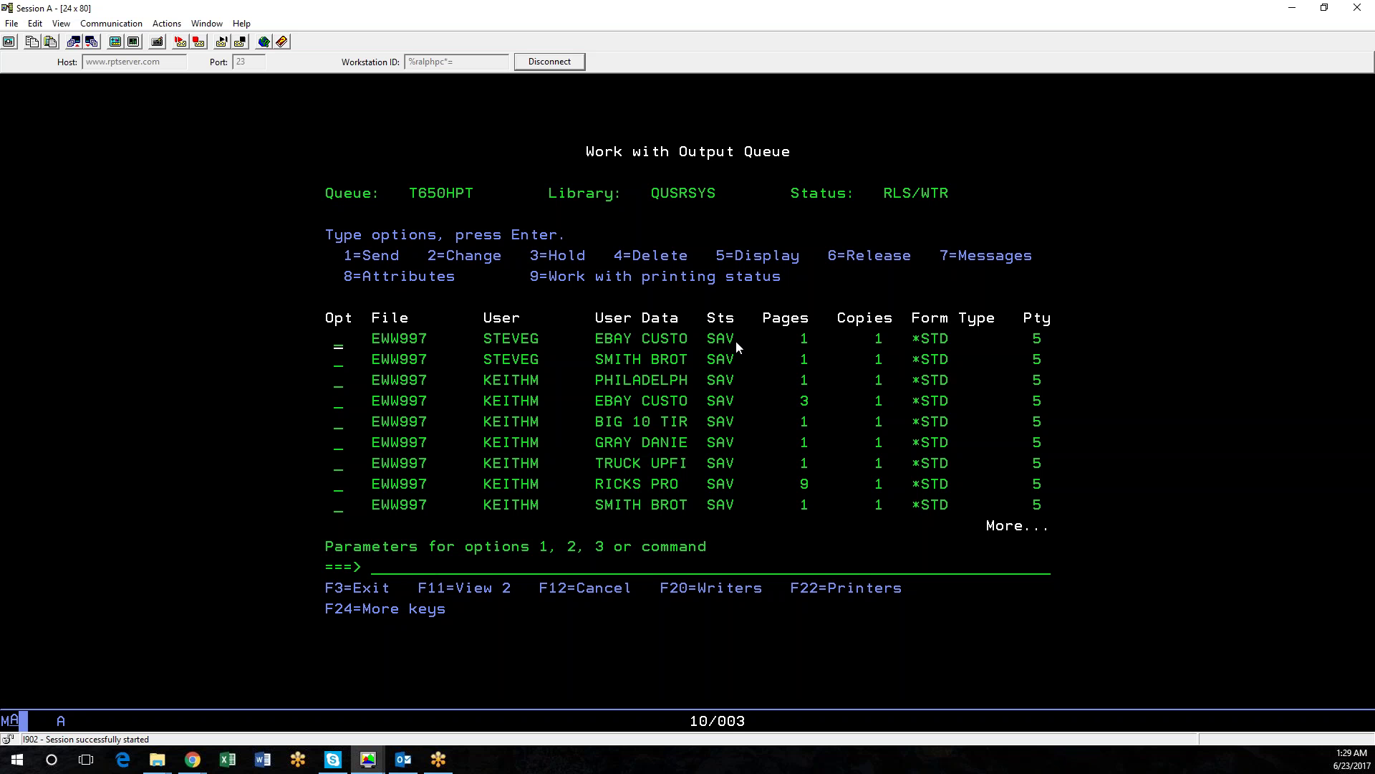
key("F3")
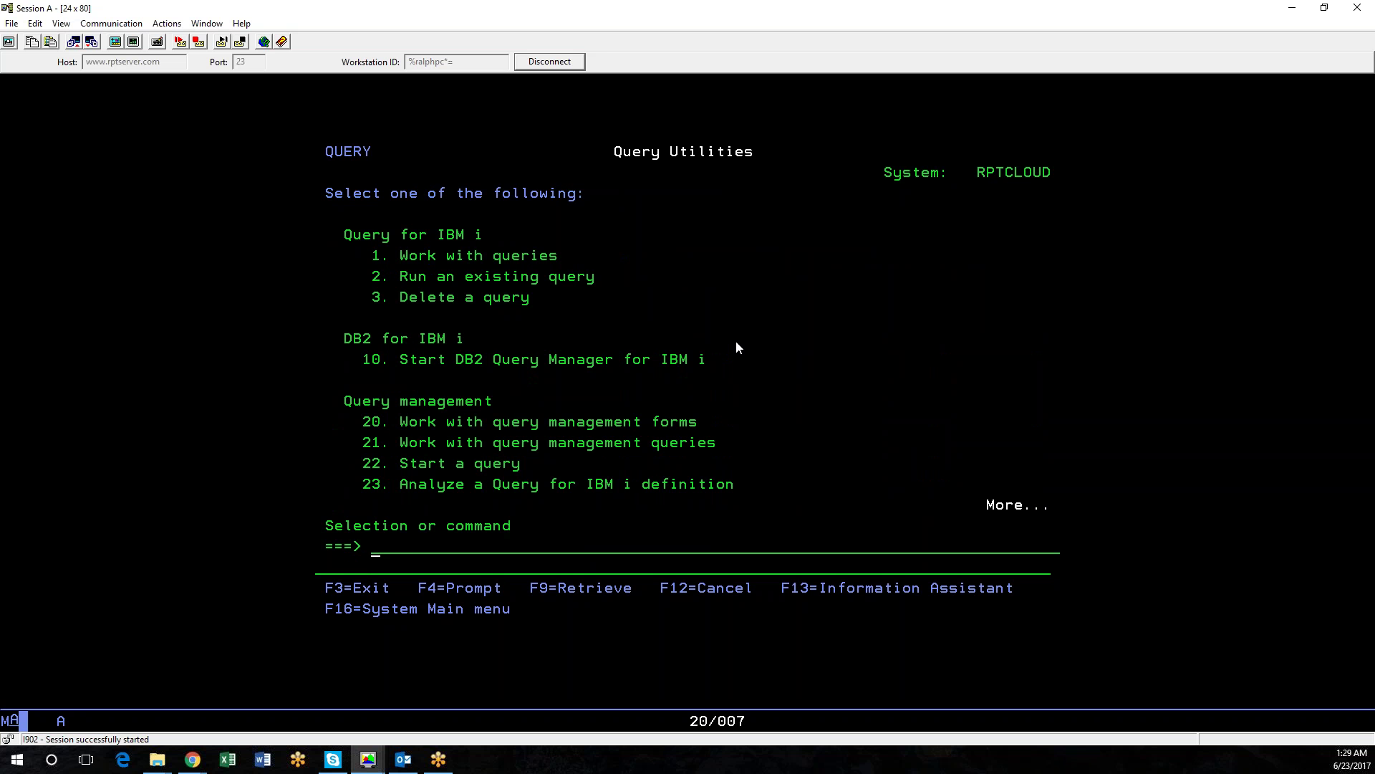
type("wrkou")
type("tq")
Step: Rerun WRKOUTQ, scroll to PRPRNTD1 and list its spooled files with option 5
key("Return")
key("Page_Down")
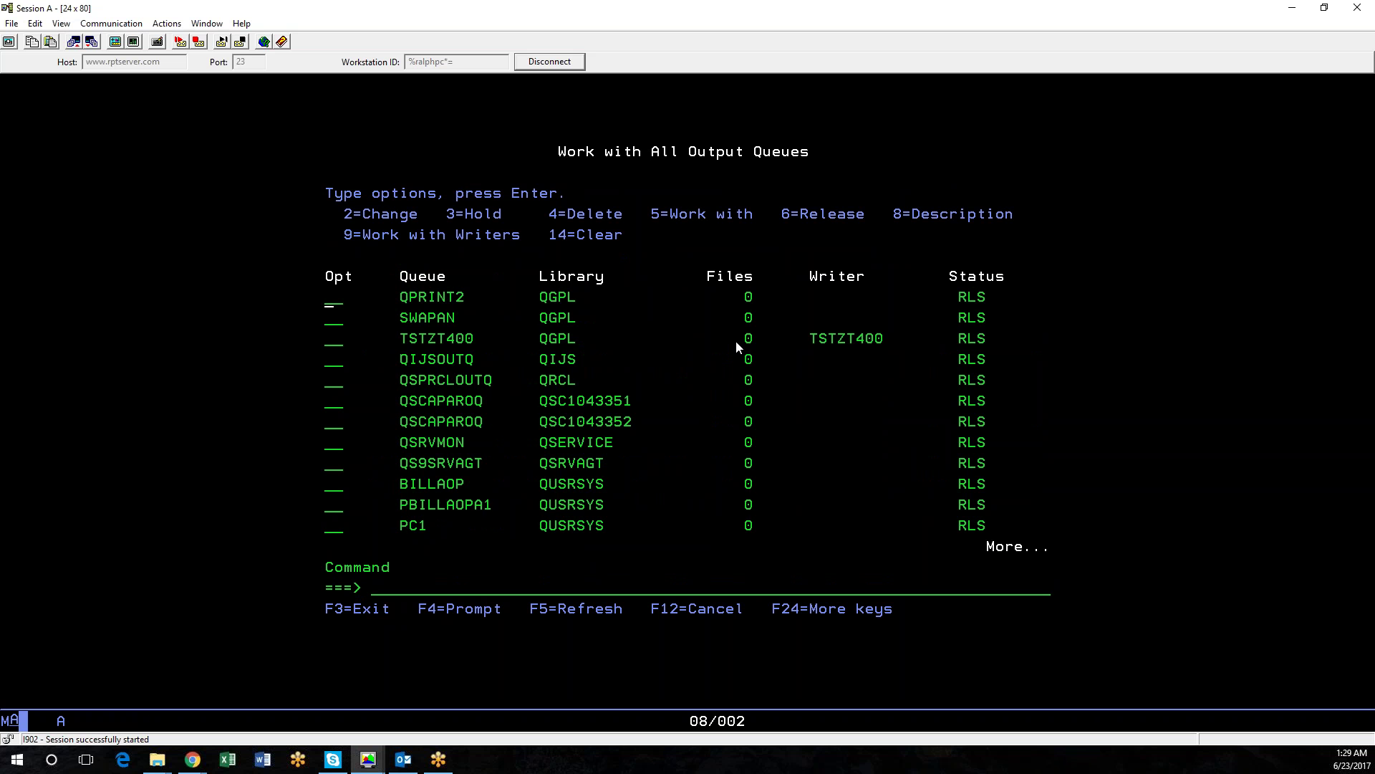
key("Page_Down")
key("Down")
key("Down")
key("Down")
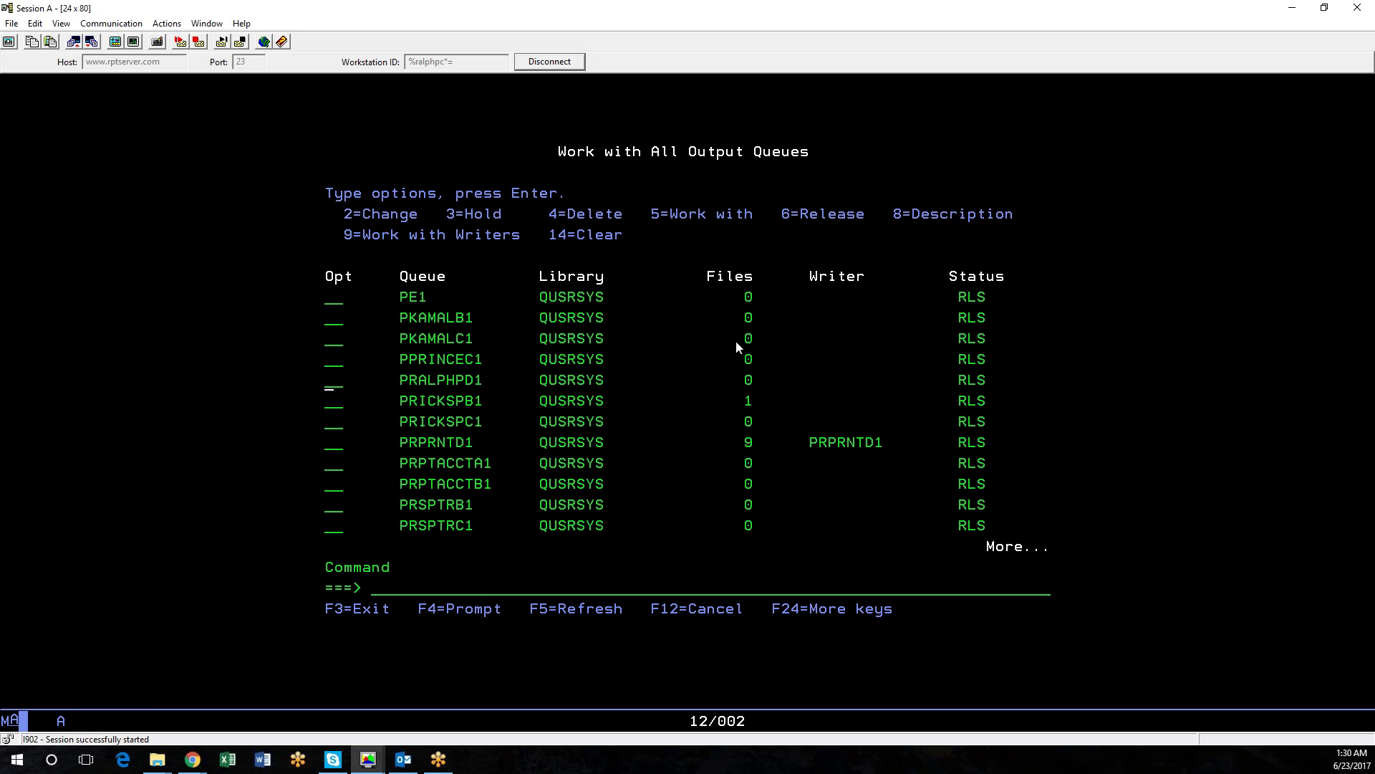
key("Down")
key("Down")
key("Down")
key("Return")
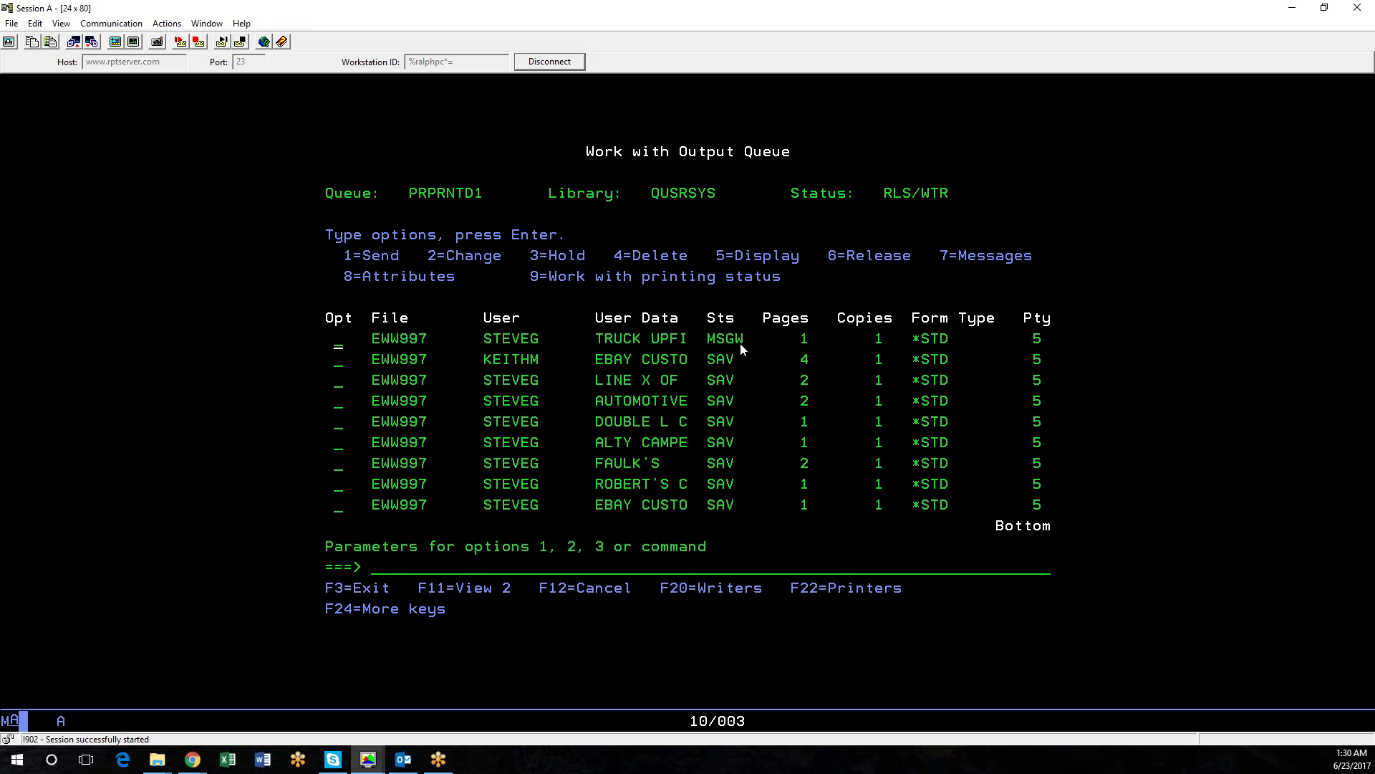
type("7")
Step: Answer message CPA5243 for the MSGW file, dismiss the Save PDF prompt, and refresh
key("Return")
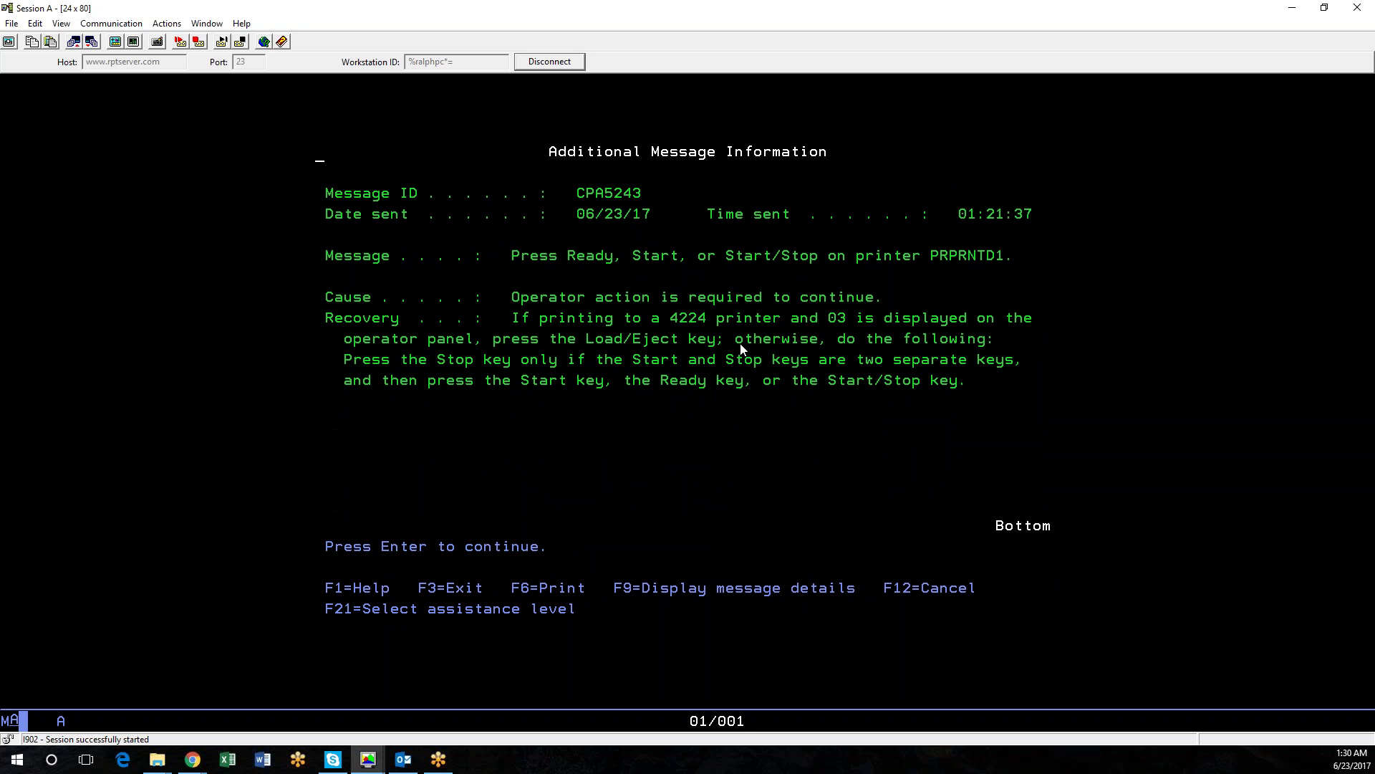
key("Return")
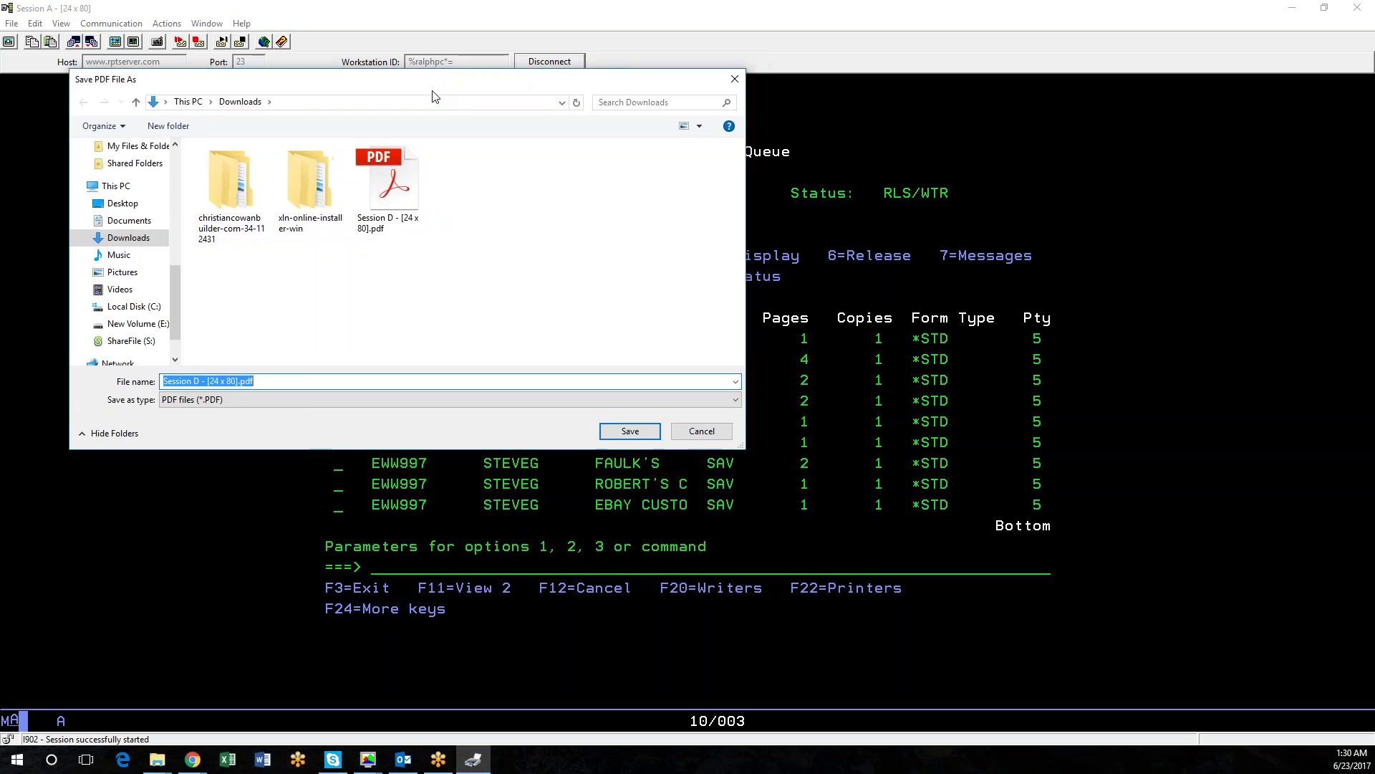
key("Return")
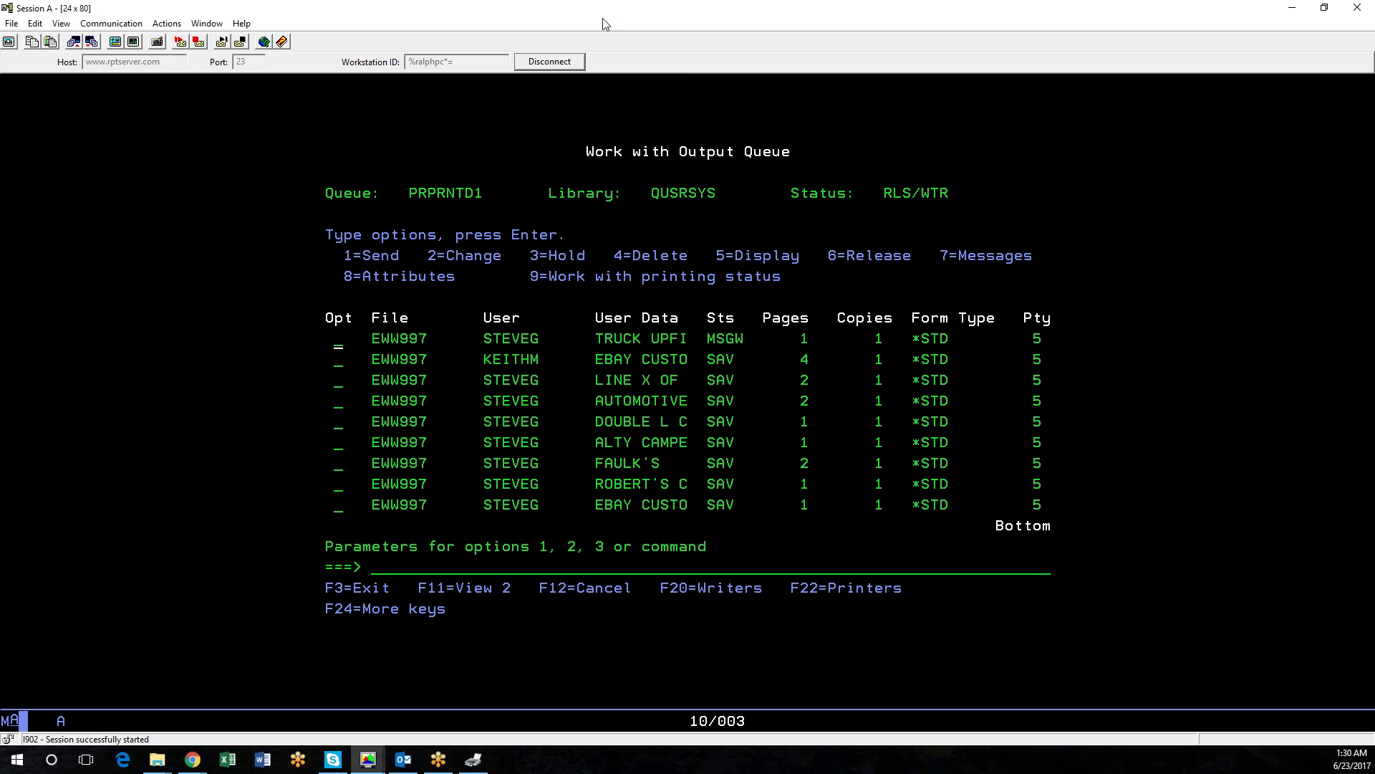
key("F5")
key("F5")
key("F5")
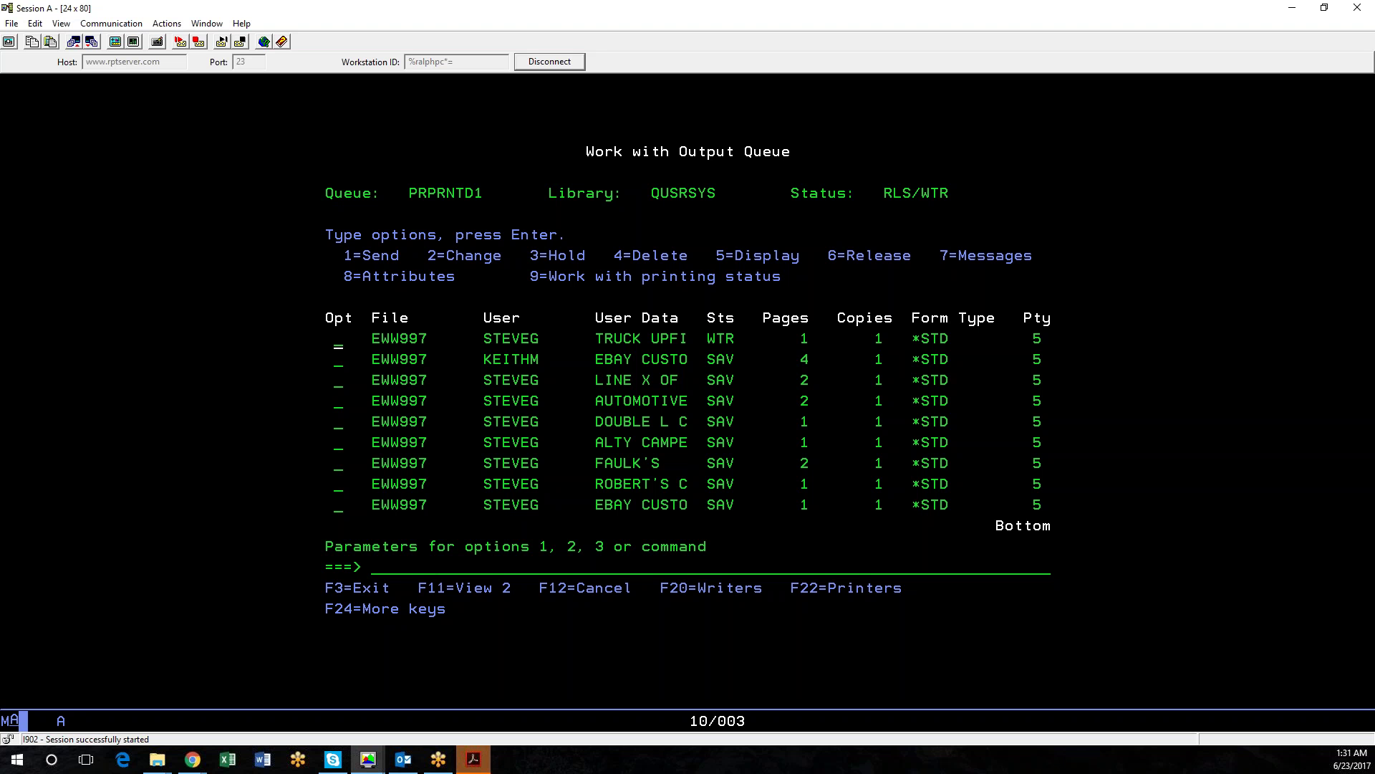
Step: Release the DOUBLE L C spooled file with option 6 and refresh to see it writing
left_click(736, 365)
left_click(718, 373)
left_click(341, 430)
type("6")
key("Return")
key("F5")
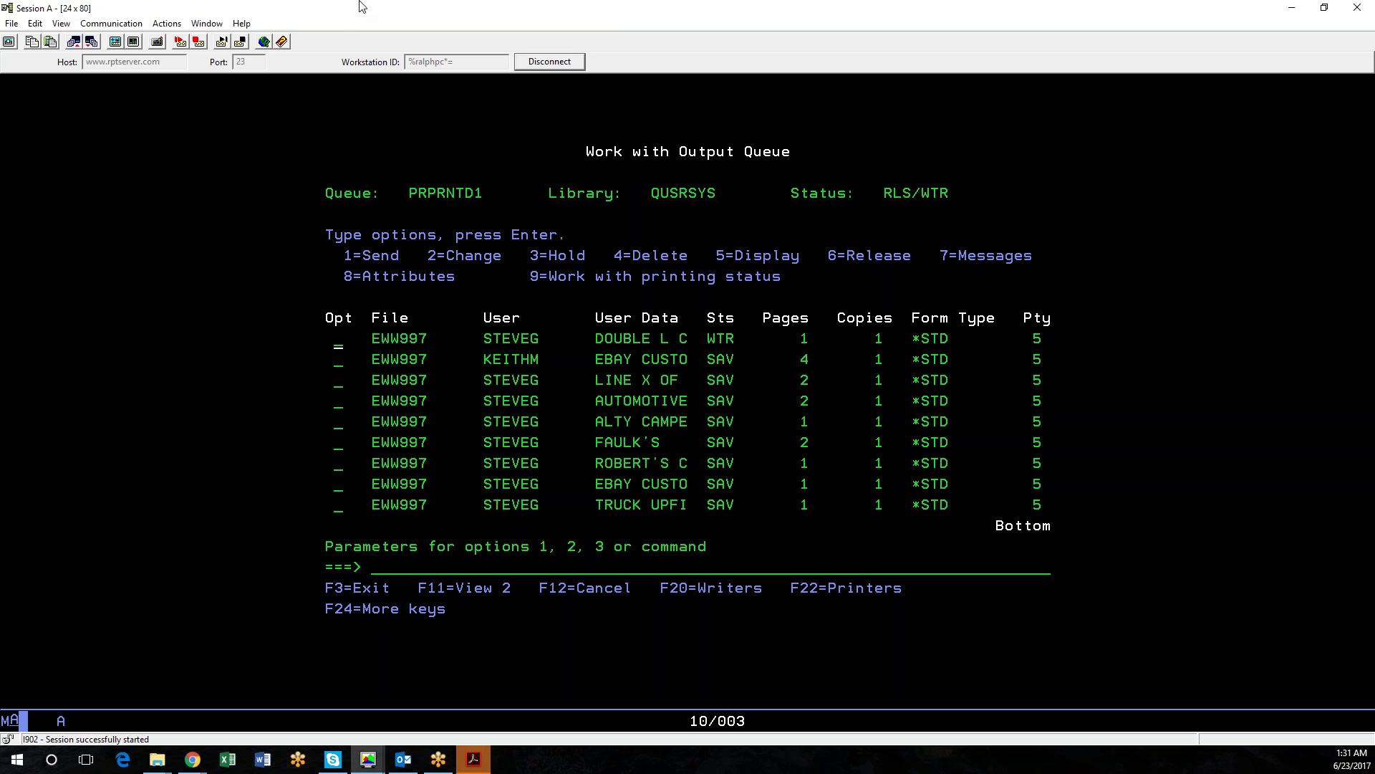
left_click(586, 14)
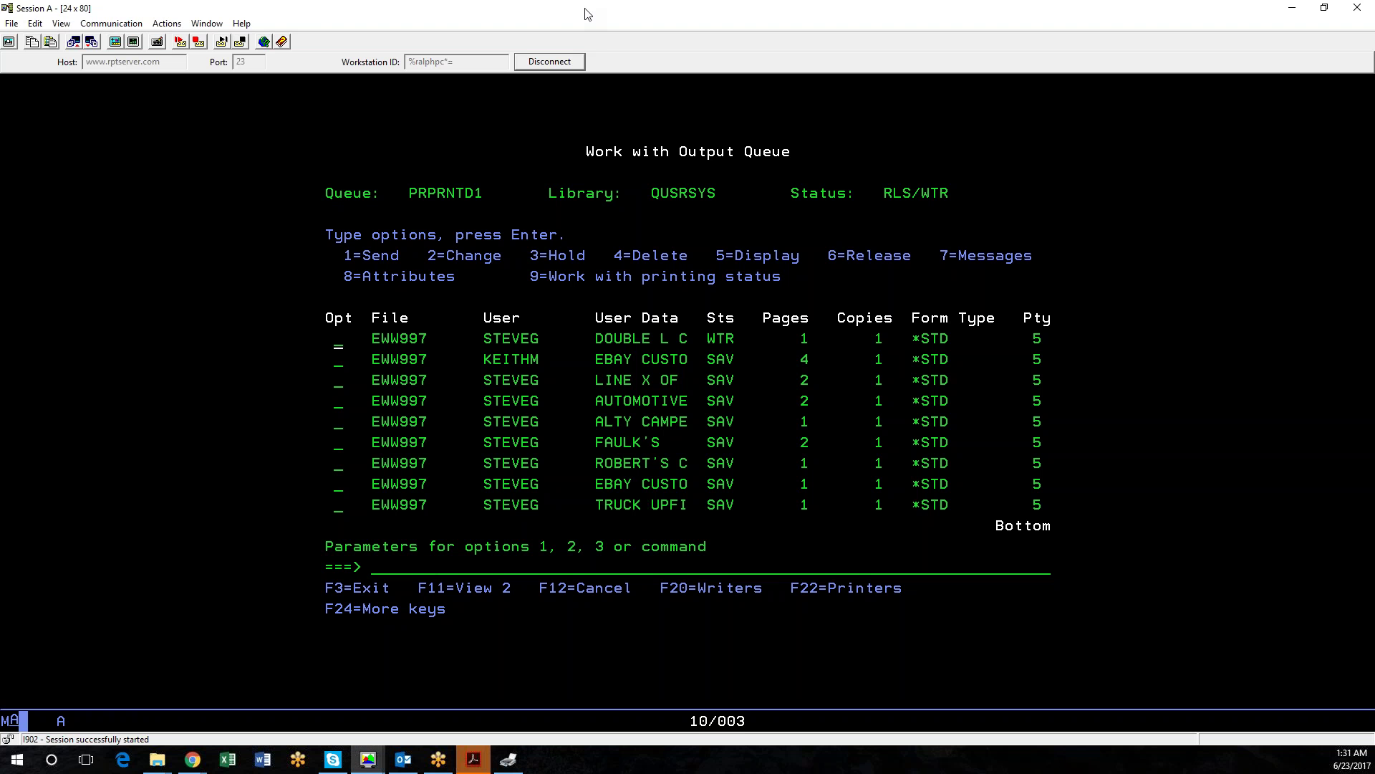